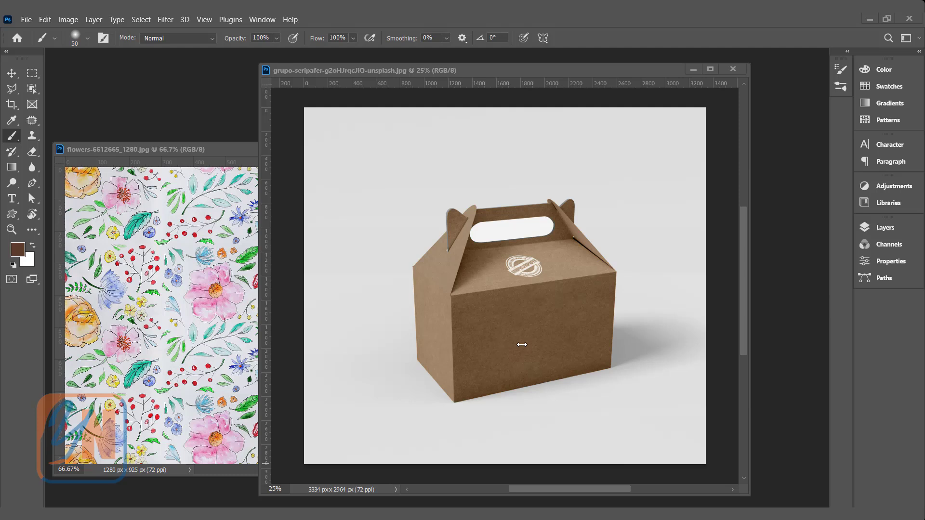
- Create a Vanishing Point perspective plane on the box's front face, matching its four corners
left_click_drag(515, 70, 484, 71)
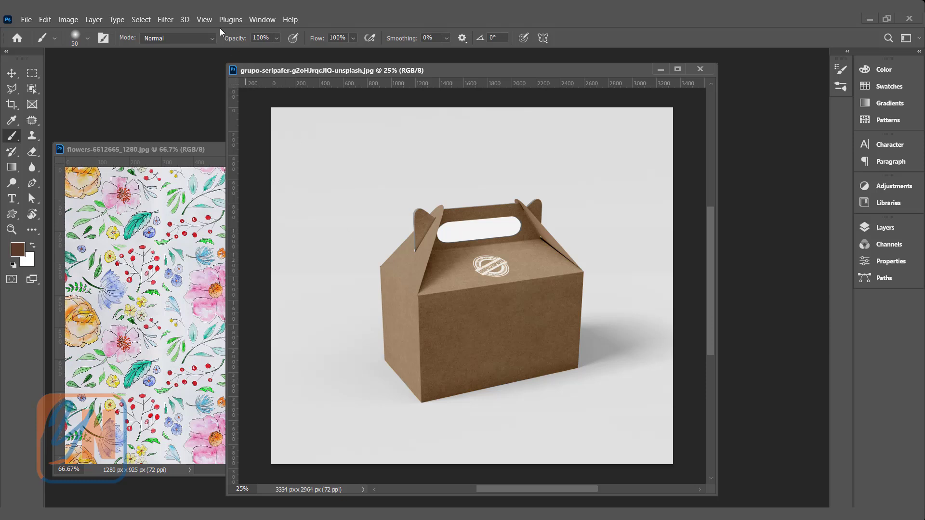
left_click(169, 20)
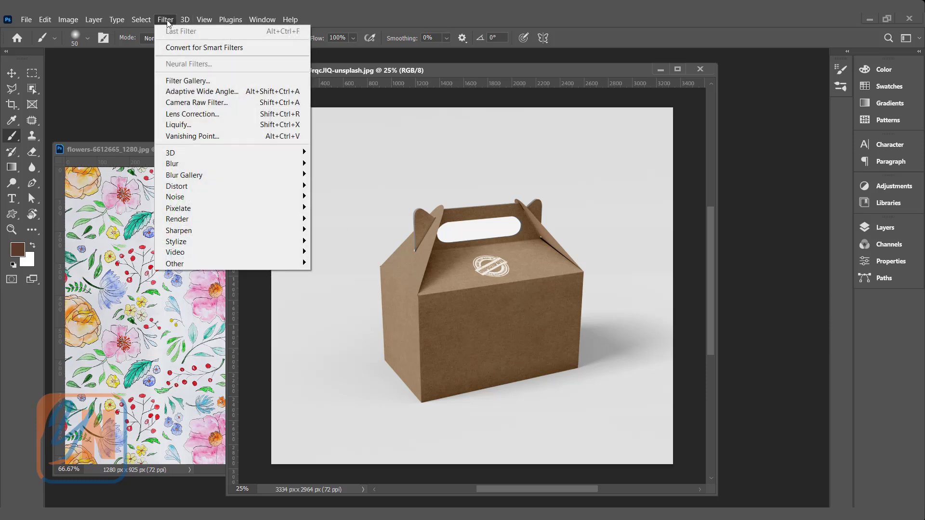
left_click(178, 138)
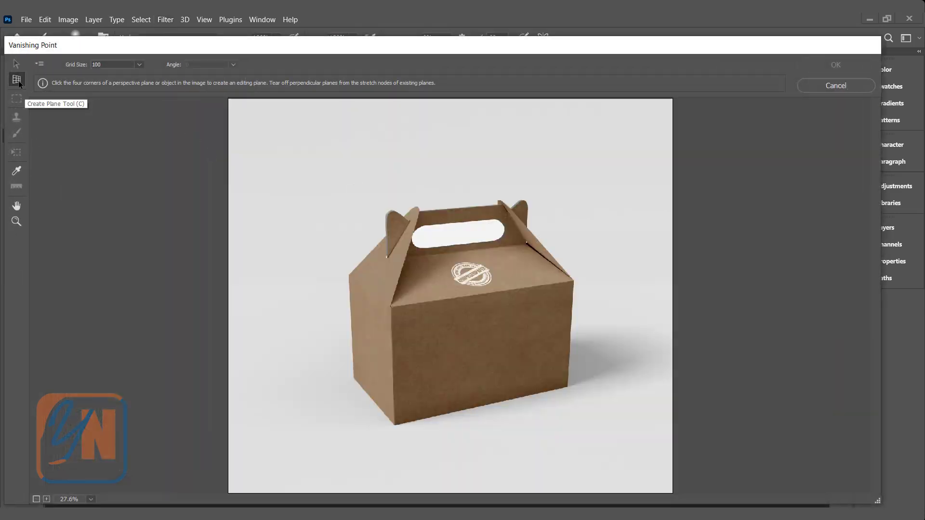
left_click(392, 307)
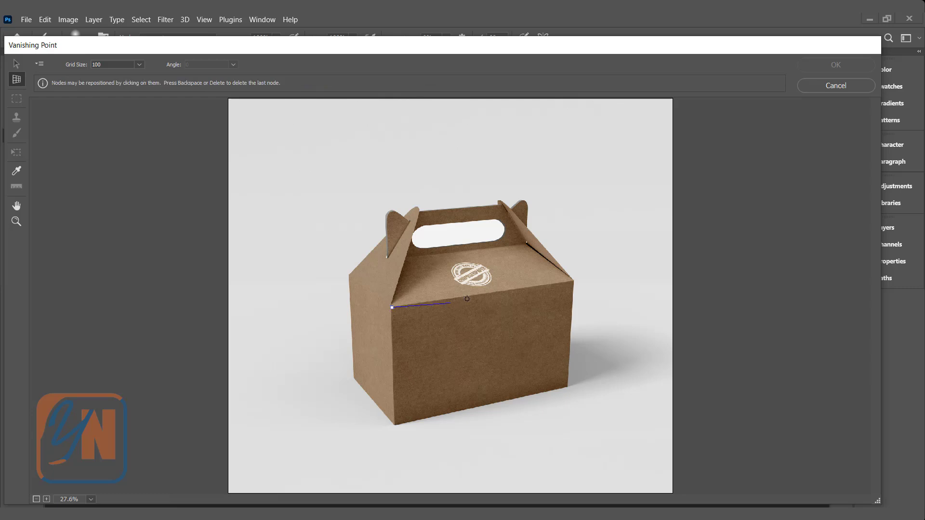
left_click(574, 280)
left_click(567, 387)
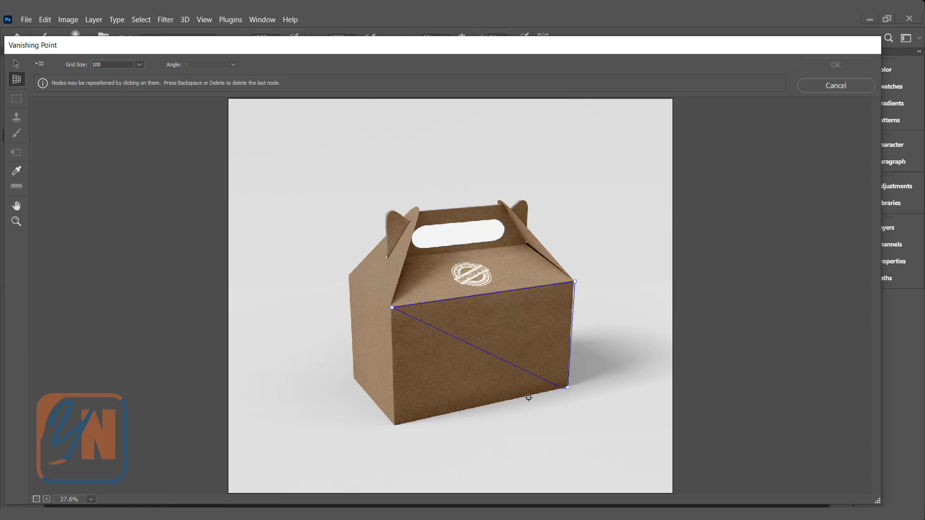
left_click(394, 426)
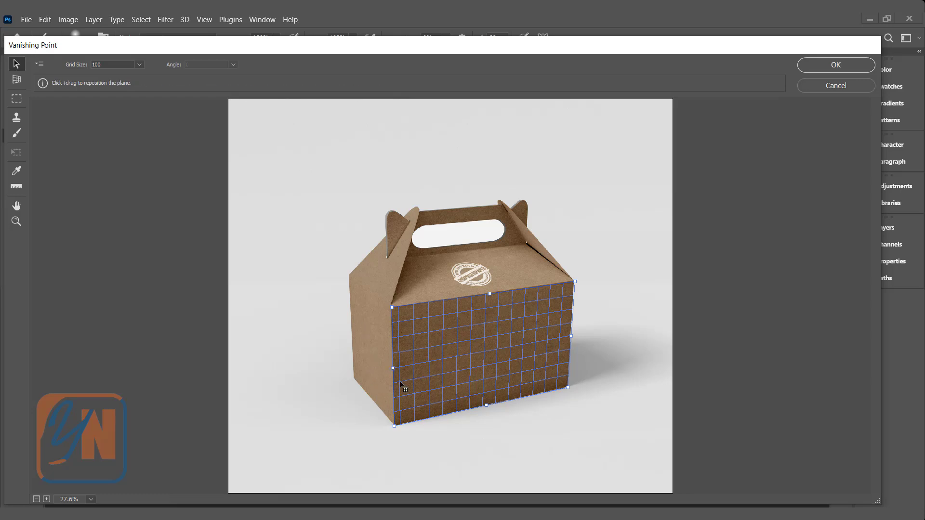
- Tear off a perpendicular plane over the box's narrow side face, align the planes' outer upper corners with the box, and apply
left_click_drag(392, 368, 351, 333)
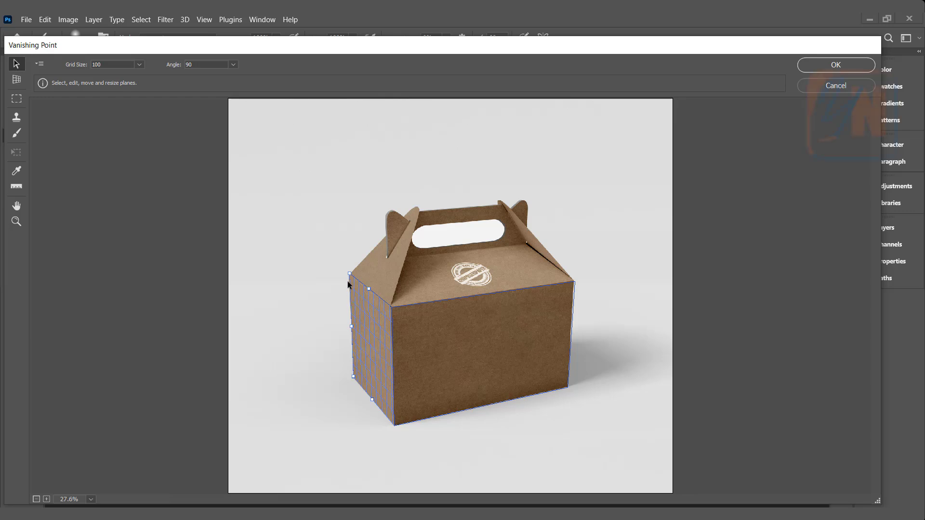
left_click_drag(349, 273, 349, 281)
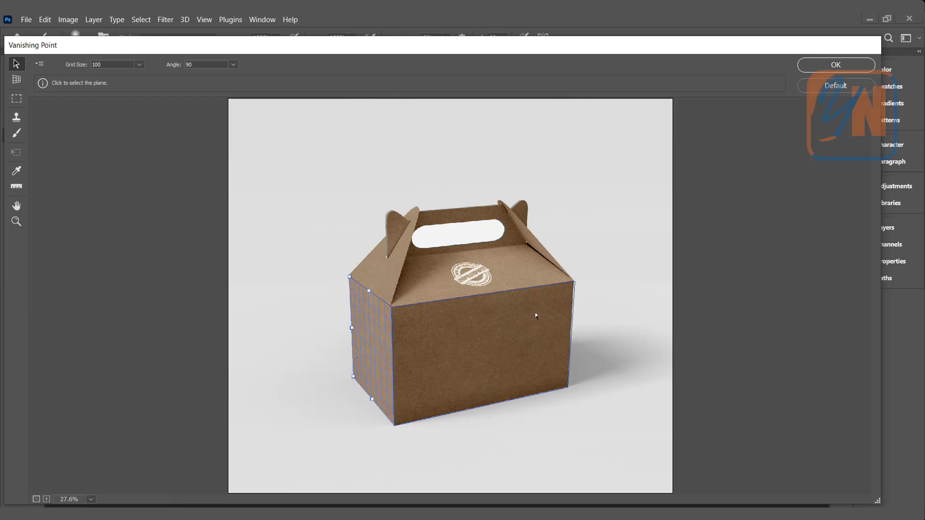
left_click(500, 325)
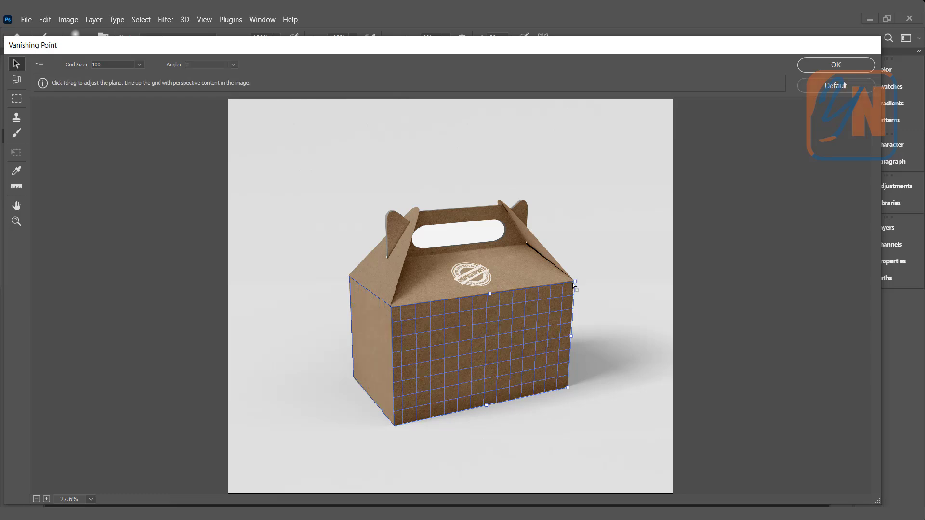
left_click_drag(575, 283, 574, 281)
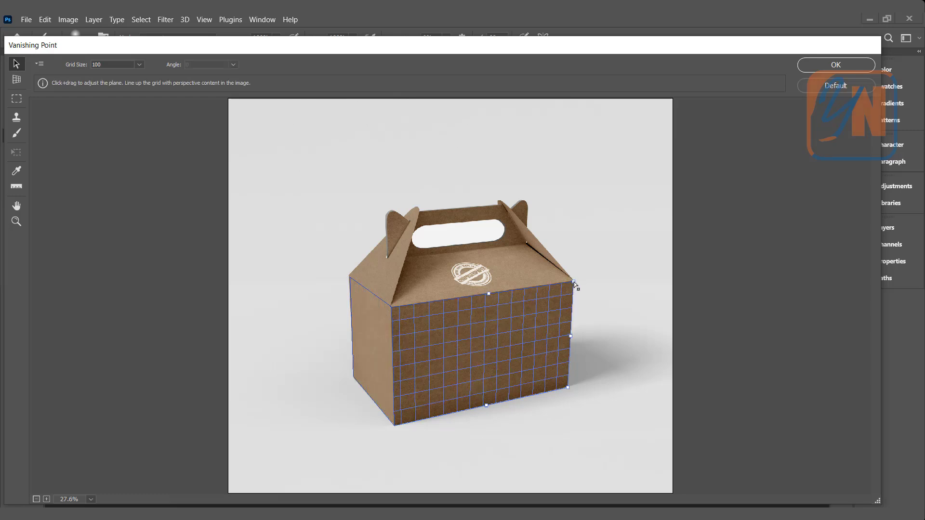
left_click(826, 71)
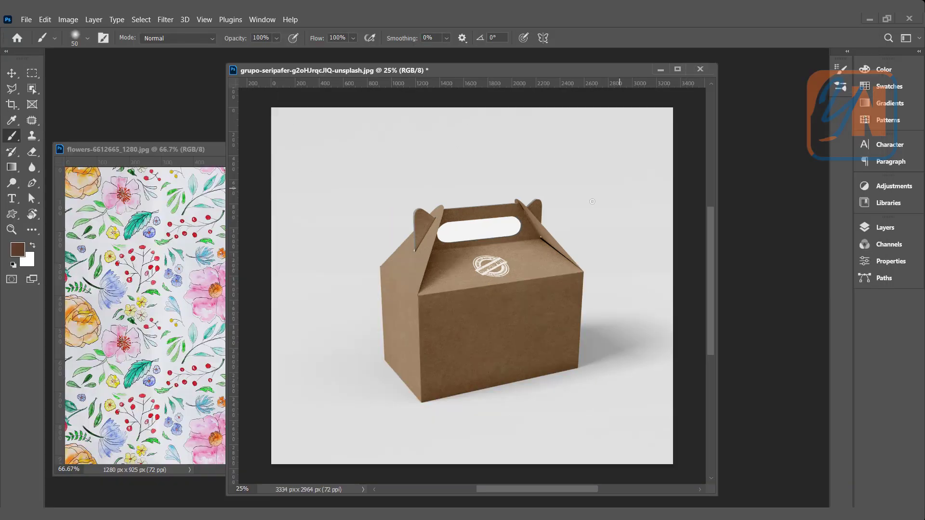
- Select the entire flower pattern image and copy it
left_click(160, 149)
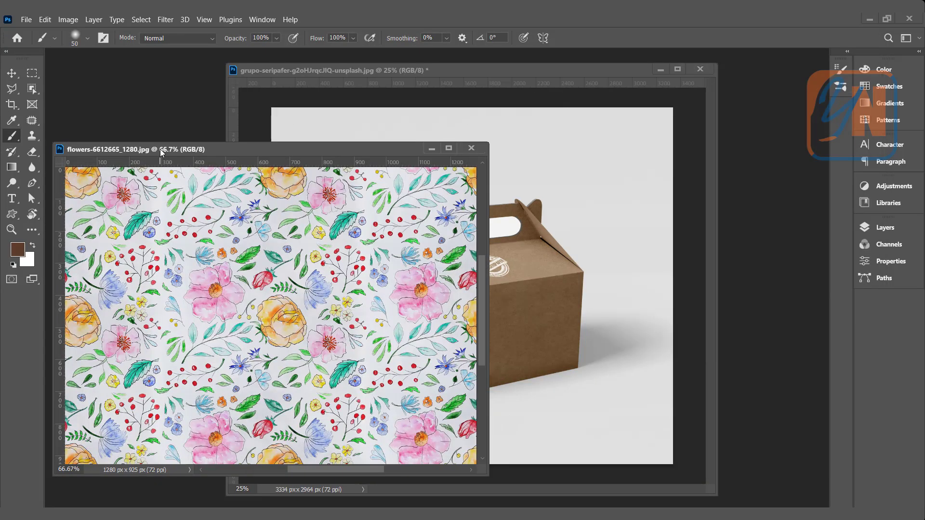
left_click(141, 19)
left_click(144, 28)
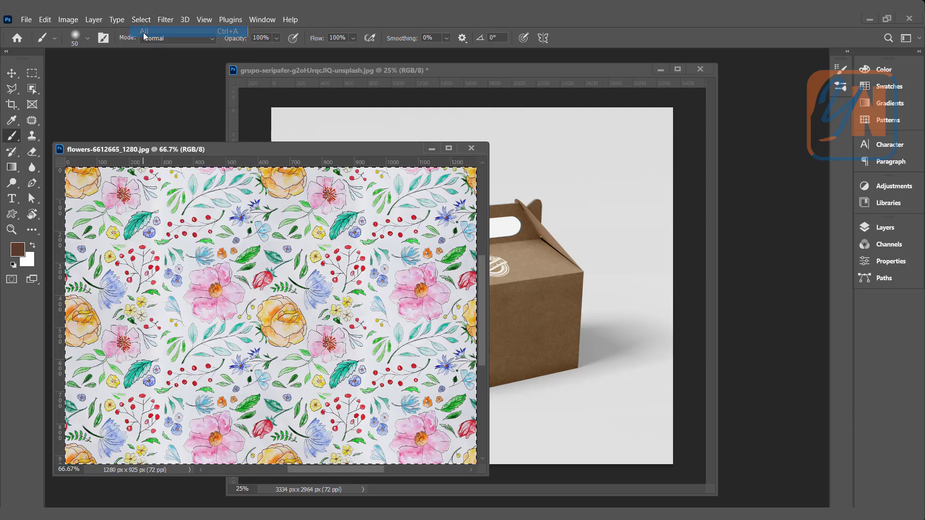
left_click(45, 19)
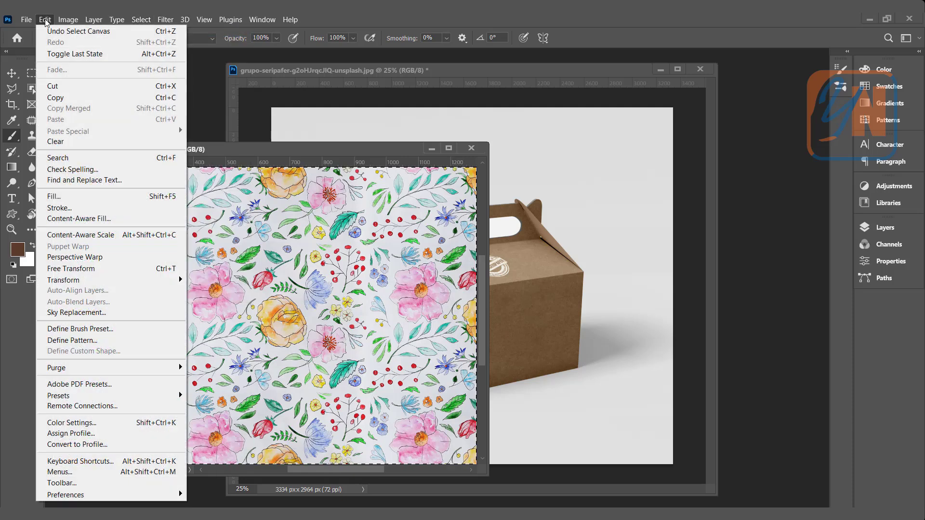
left_click(57, 97)
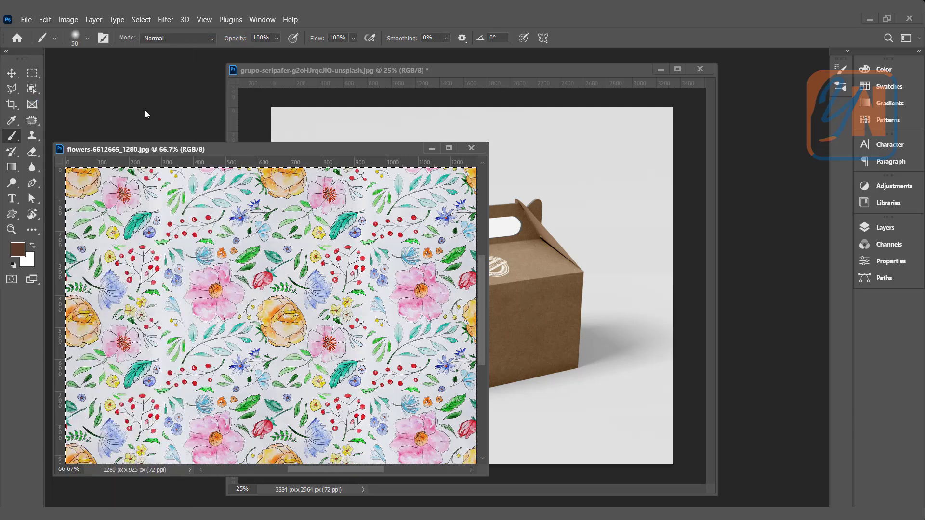
- Add a new layer named "Flower" to the box image
left_click(429, 71)
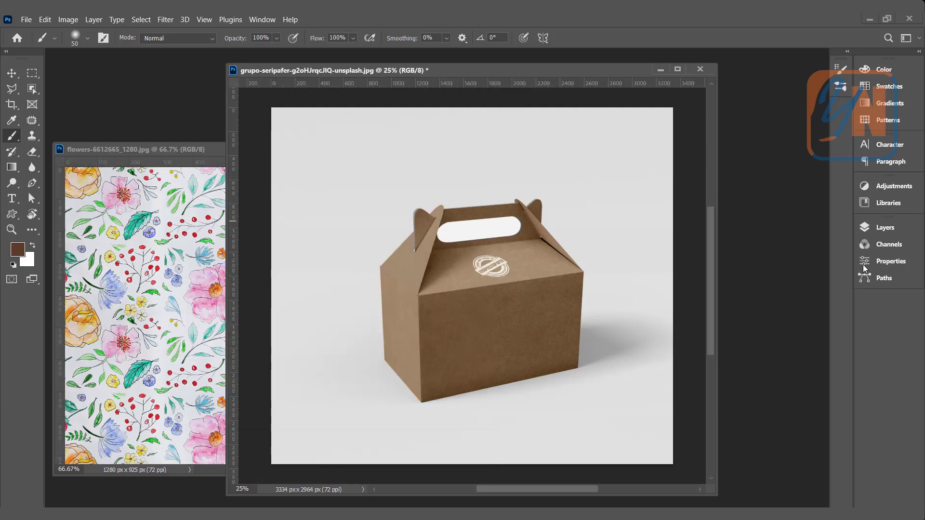
left_click(889, 228)
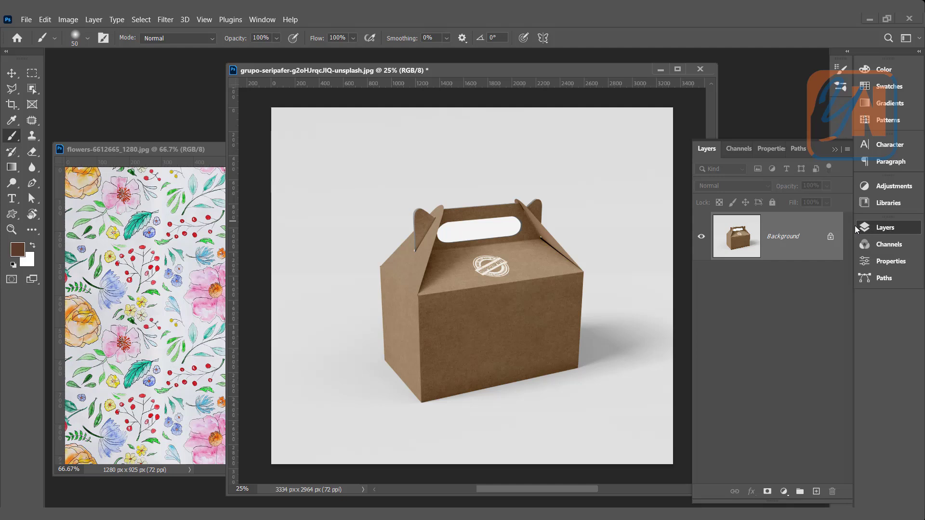
left_click(816, 491)
double_click(777, 236)
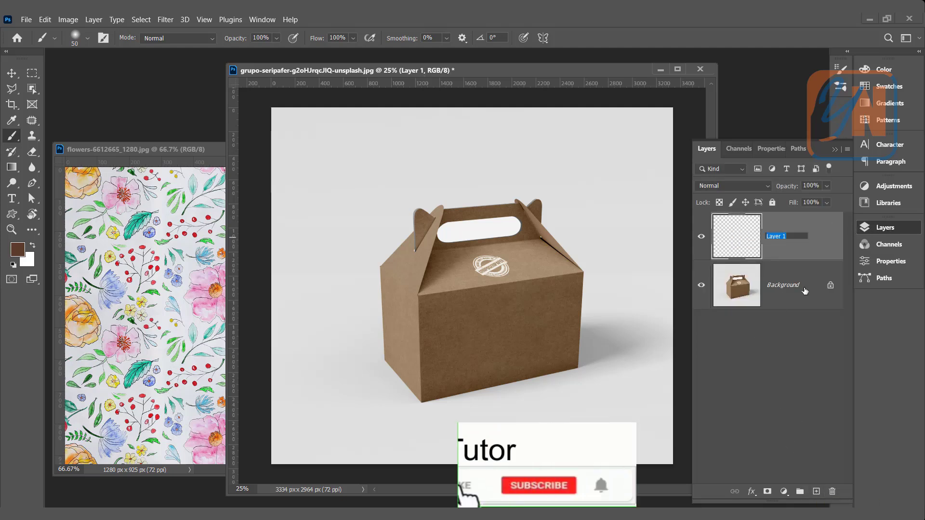
type("Flower")
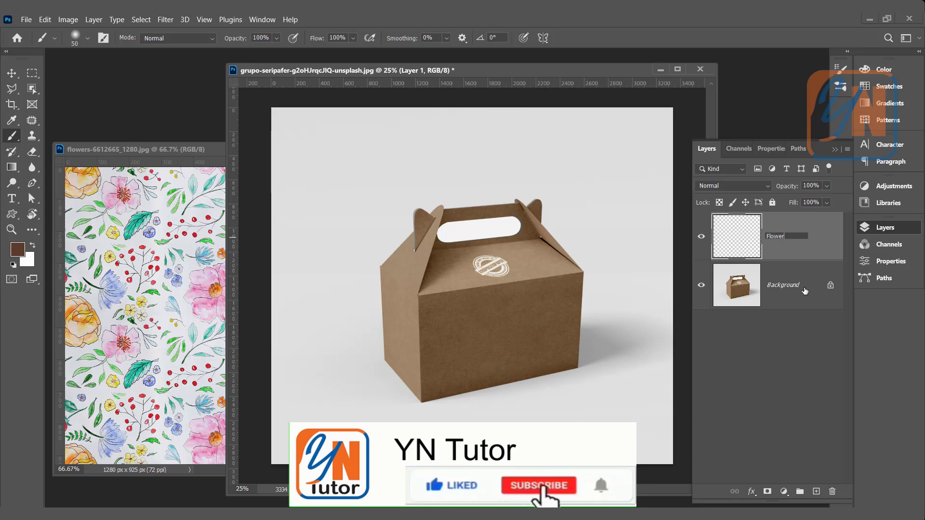
key("Return")
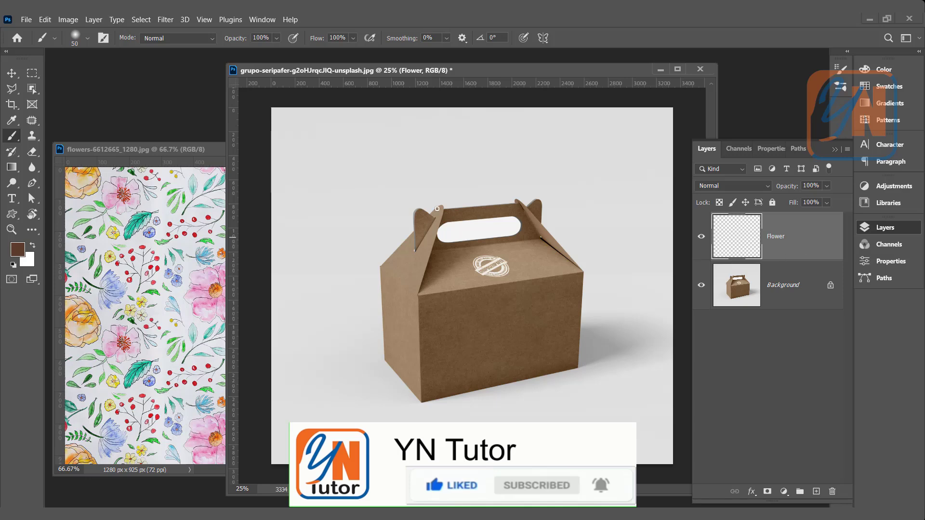
- Paste the flower pattern into Vanishing Point and place it on the box's front plane
left_click(164, 22)
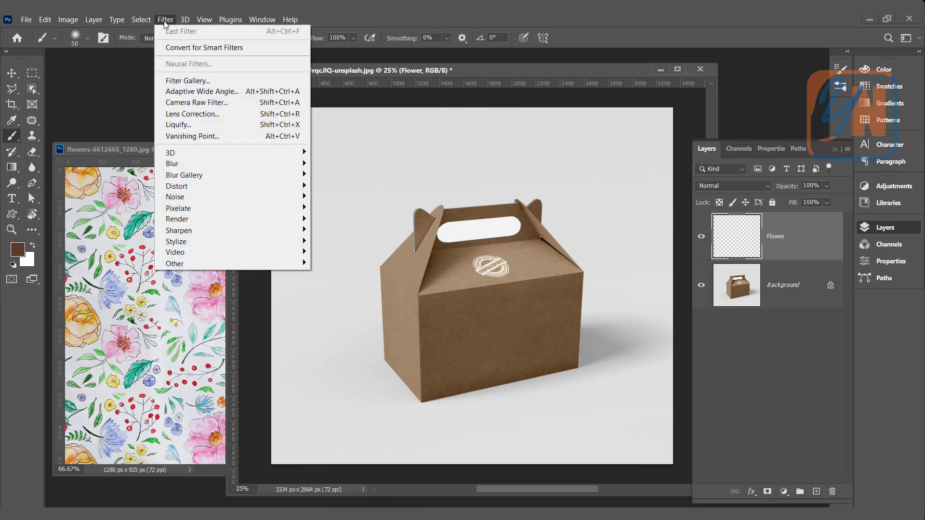
left_click(175, 137)
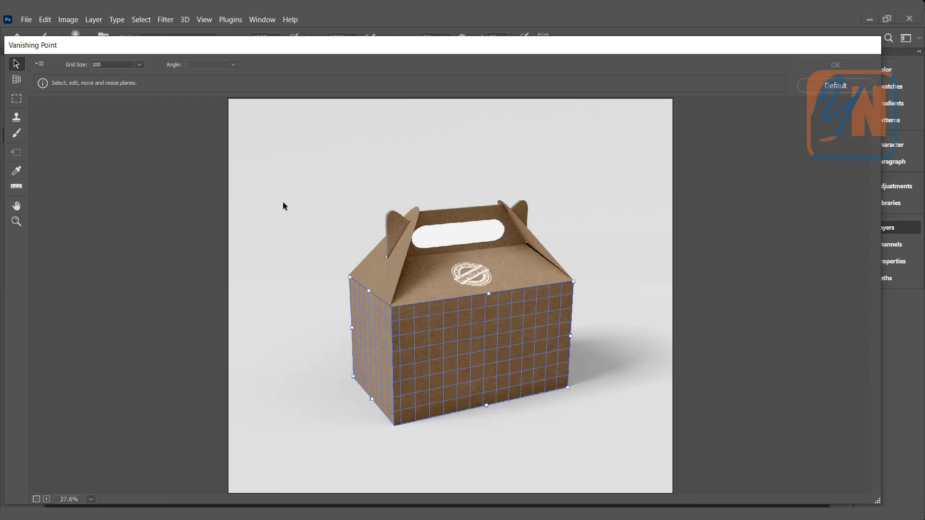
key("ctrl+v")
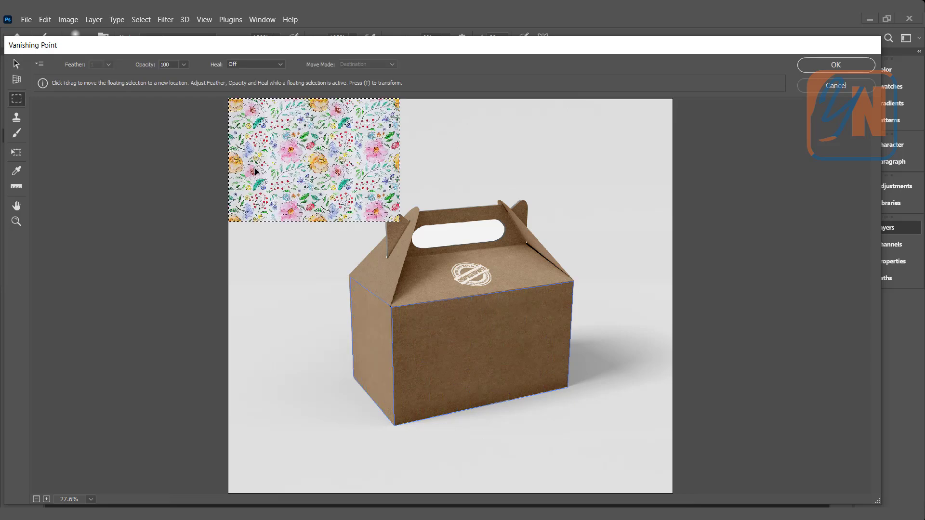
left_click_drag(305, 141, 401, 386)
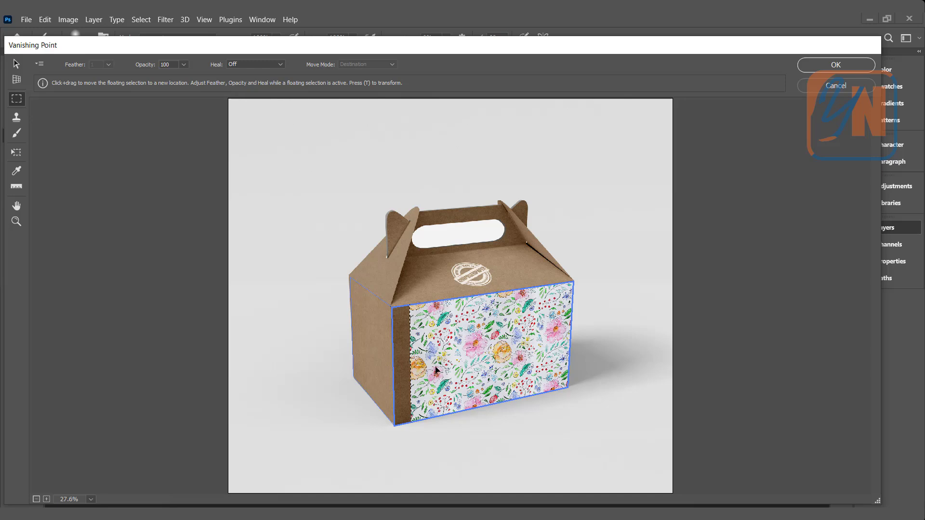
- Transform the pasted pattern so it wraps around and fully covers the front and side faces, and apply the filter
key("t")
left_click_drag(410, 362, 237, 322)
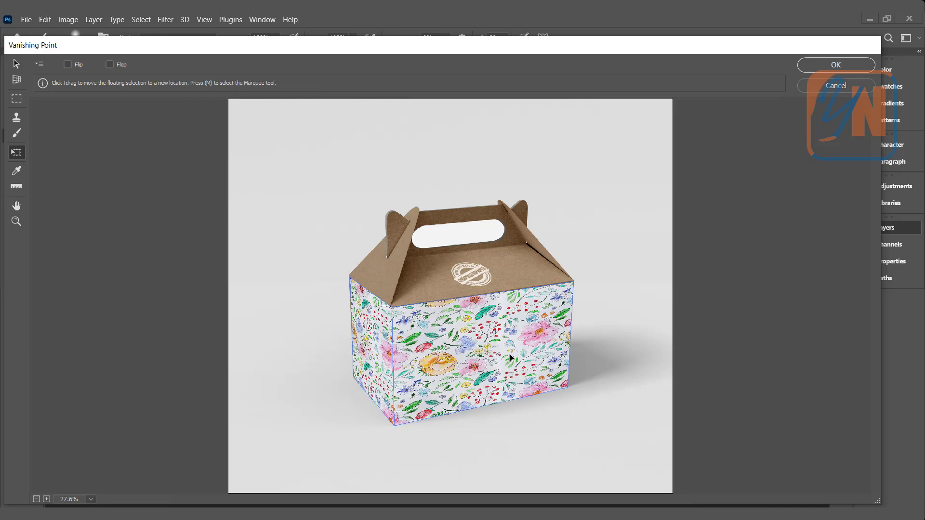
left_click_drag(455, 336, 455, 369)
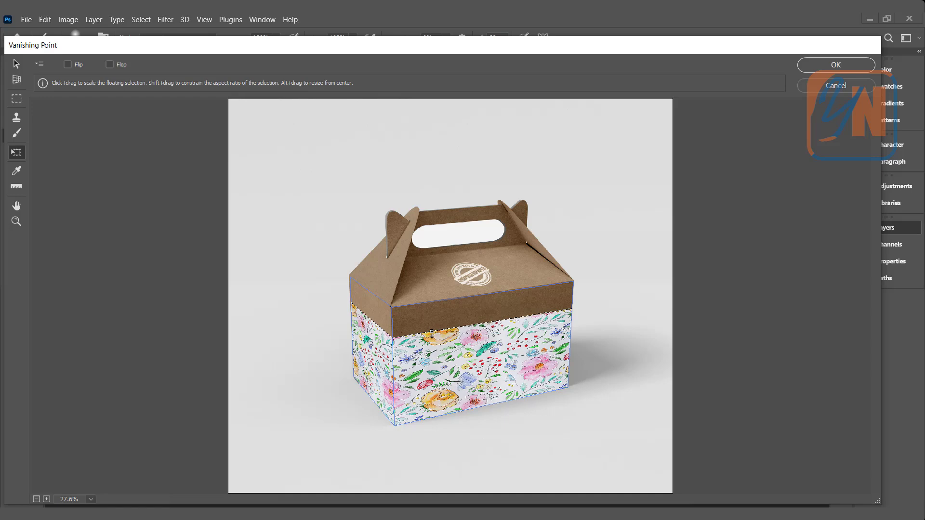
left_click_drag(432, 332, 431, 279)
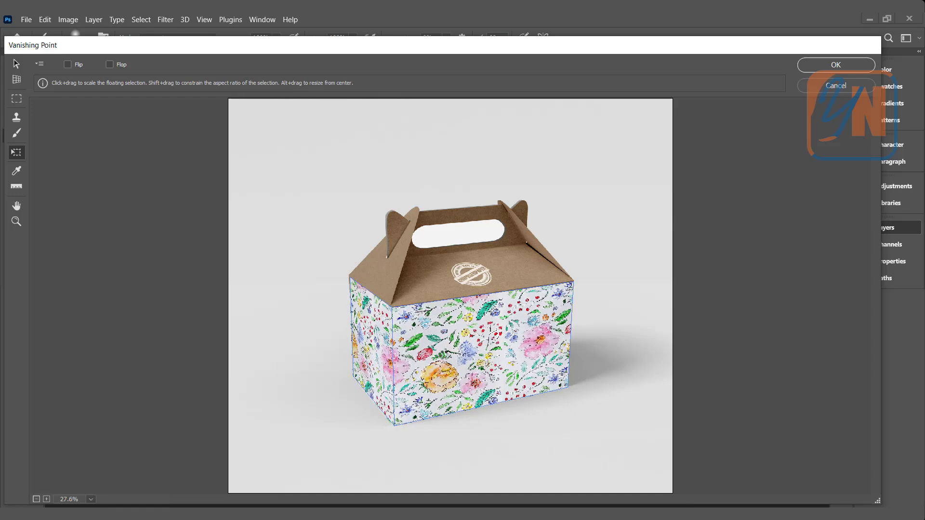
left_click(822, 67)
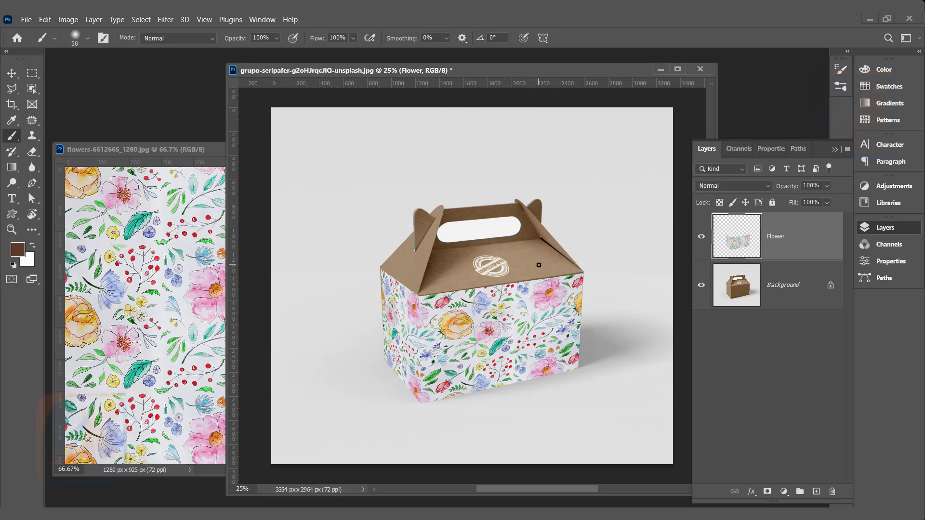
- Set the Flower layer's blend mode to Multiply
left_click(733, 186)
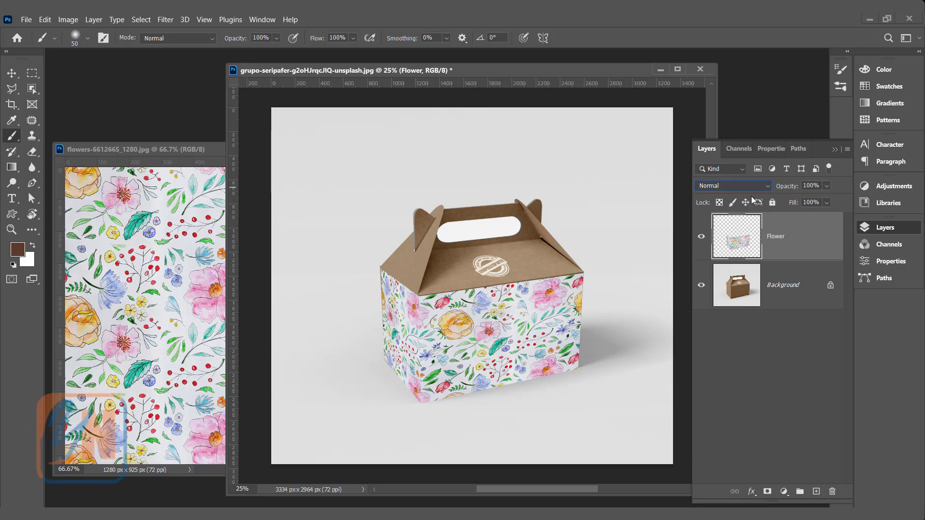
left_click(761, 185)
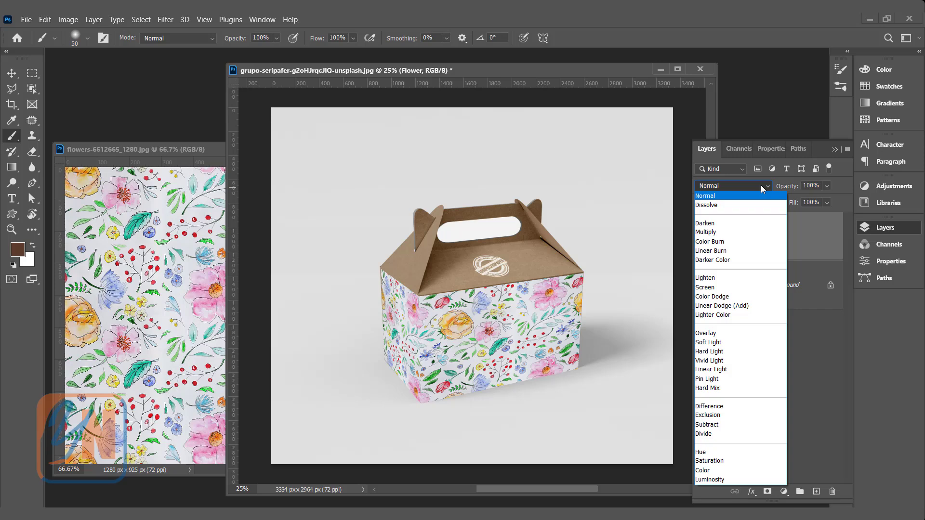
left_click(732, 234)
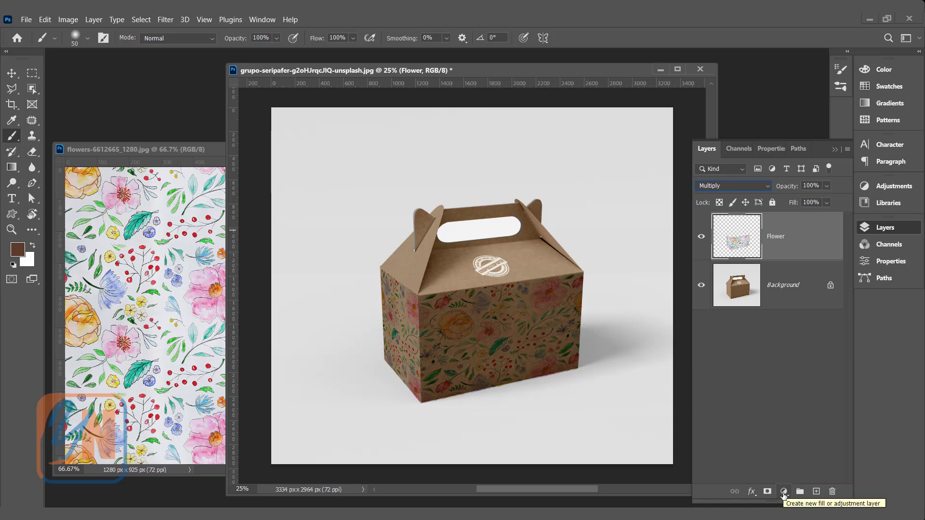
- Add a Black & White adjustment layer clipped to the Flower layer and toggle its visibility
left_click(783, 491)
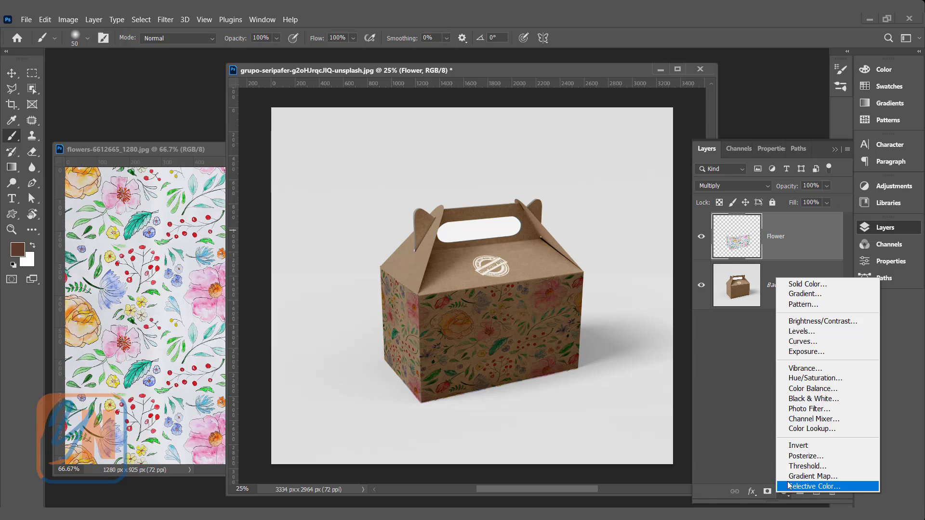
left_click(798, 399)
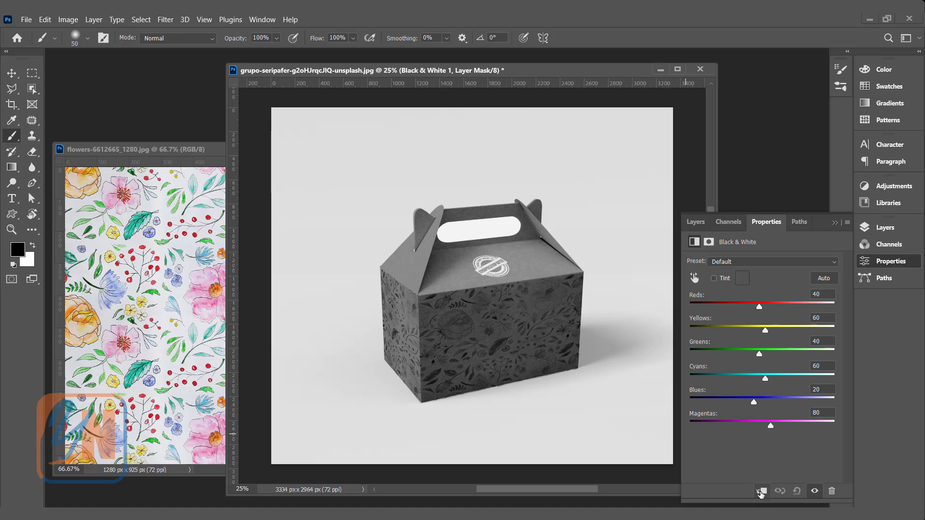
left_click(760, 492)
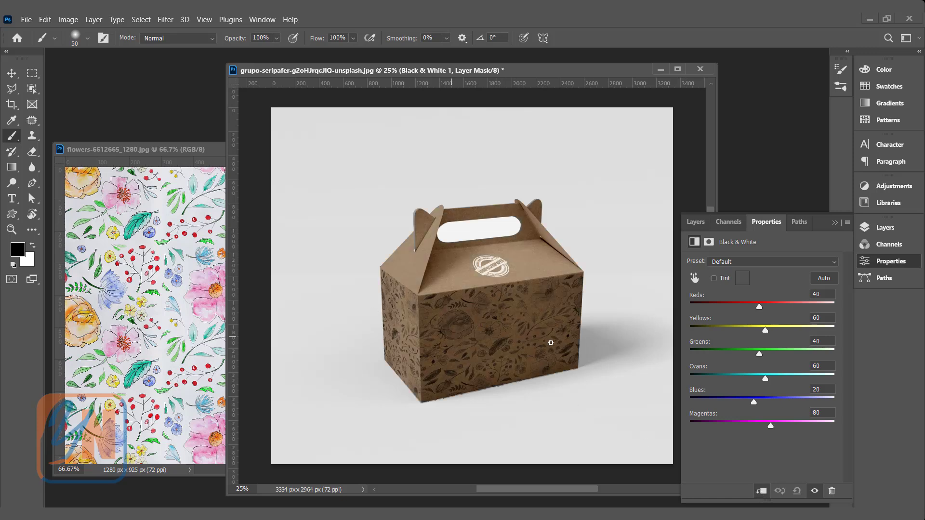
left_click(696, 222)
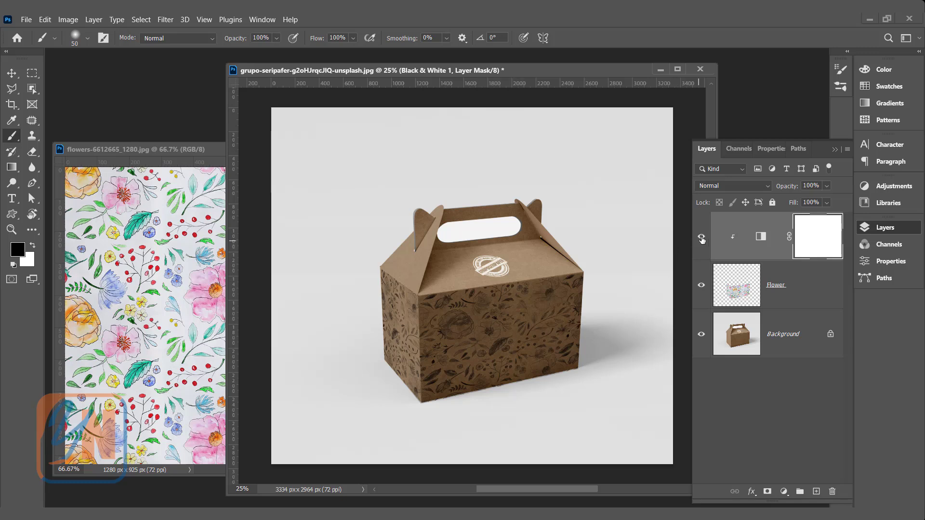
left_click(702, 237)
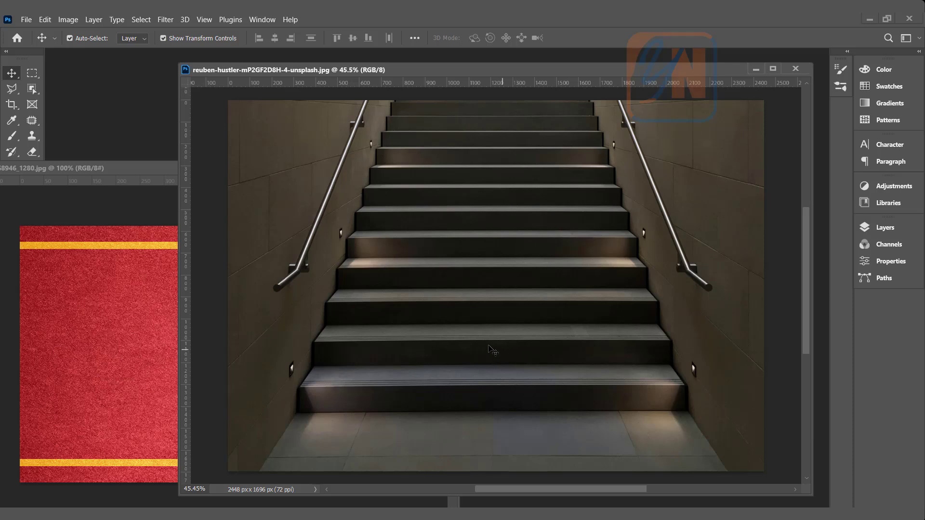
- Open the staircase photo in Vanishing Point and create a perspective plane over the floor, with corners aligned to the base of the stairs
left_click(163, 21)
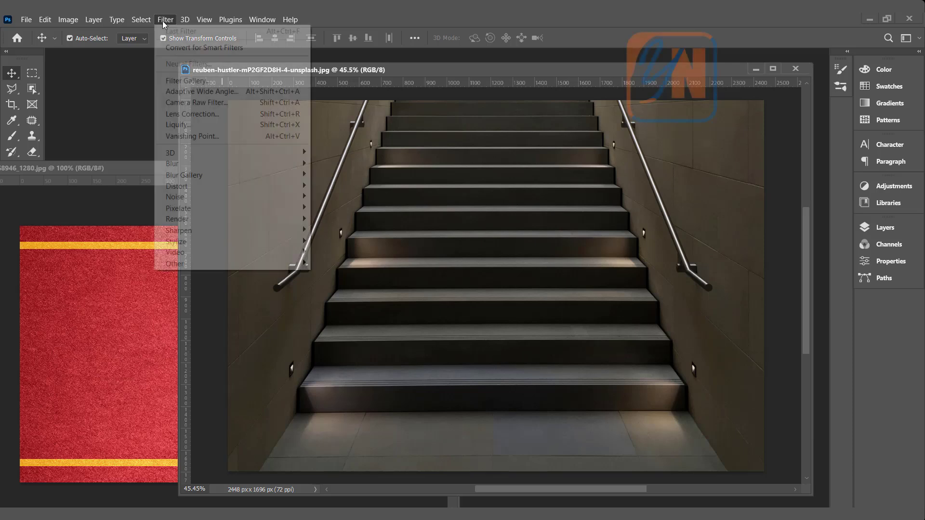
left_click(208, 136)
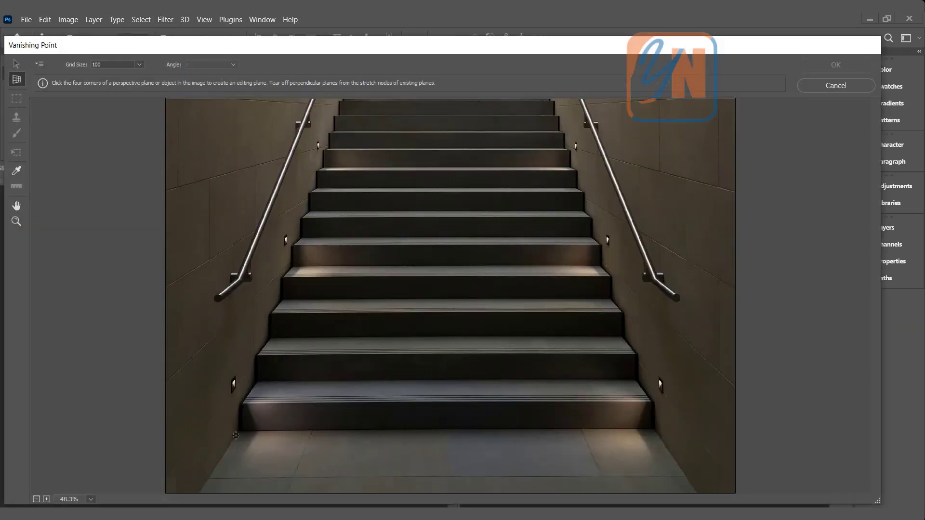
left_click(240, 430)
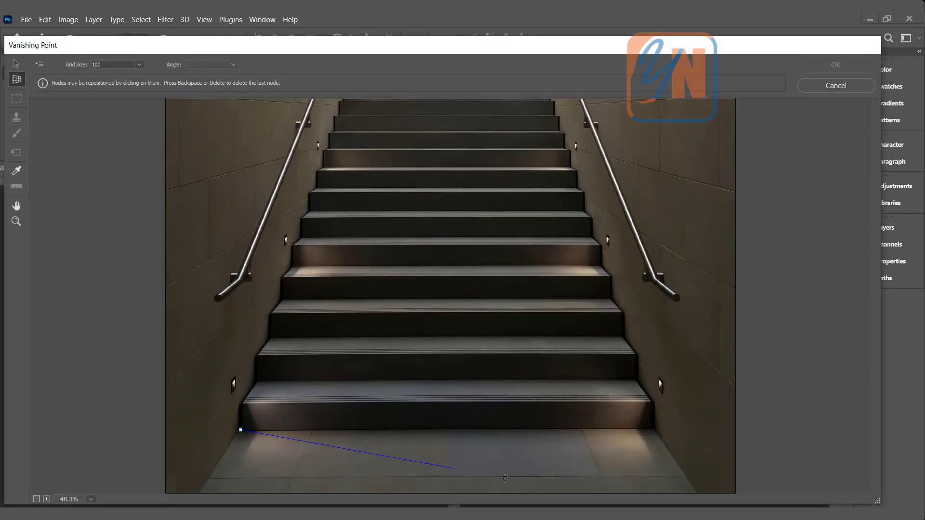
left_click(654, 426)
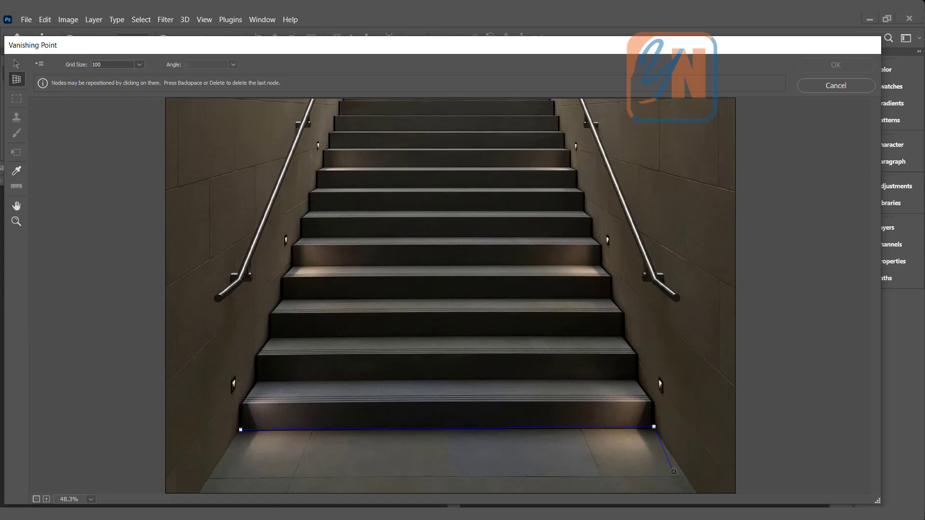
left_click(698, 494)
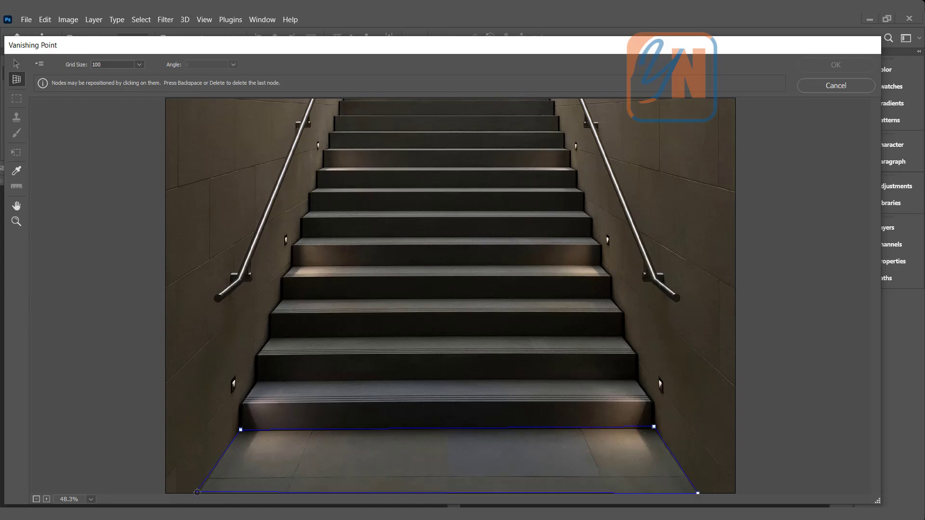
left_click(198, 493)
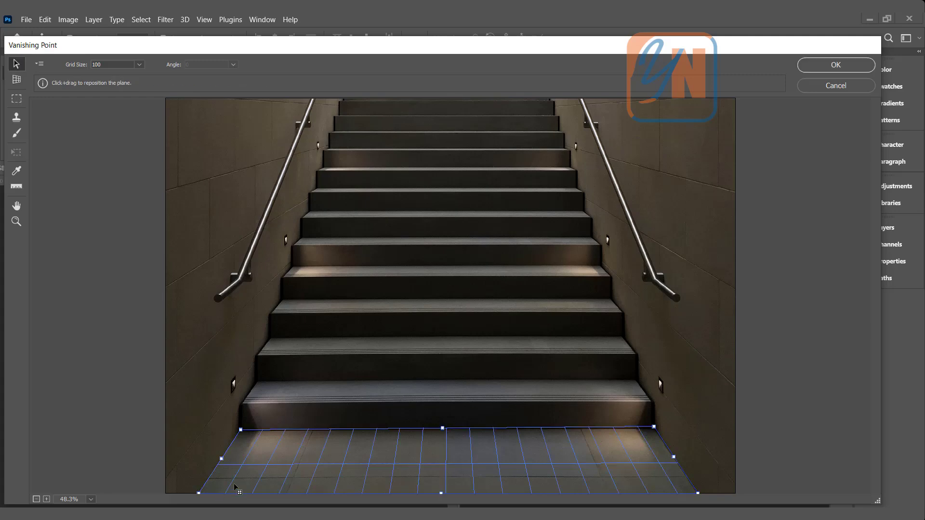
left_click_drag(241, 432, 240, 431)
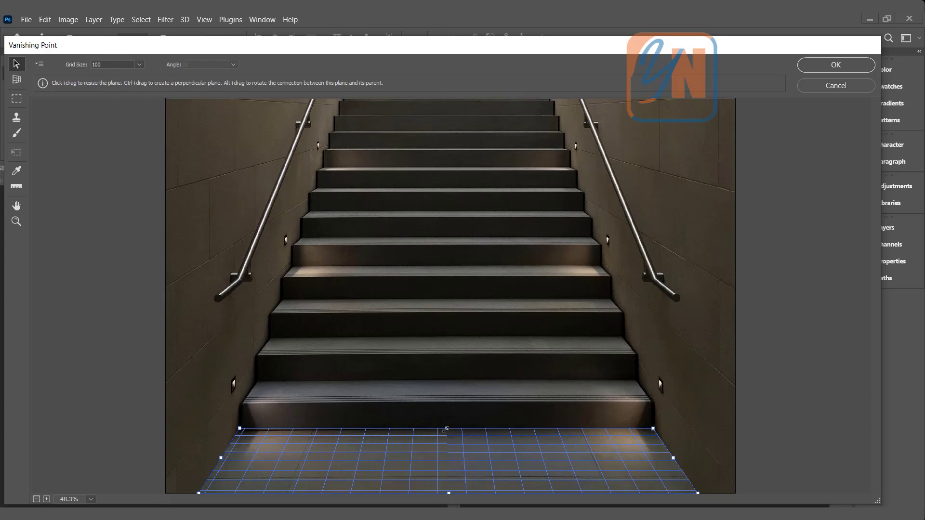
- Extend connected perpendicular planes from the floor plane over the risers and treads of the lower six steps, and apply the filter
key("ctrl")
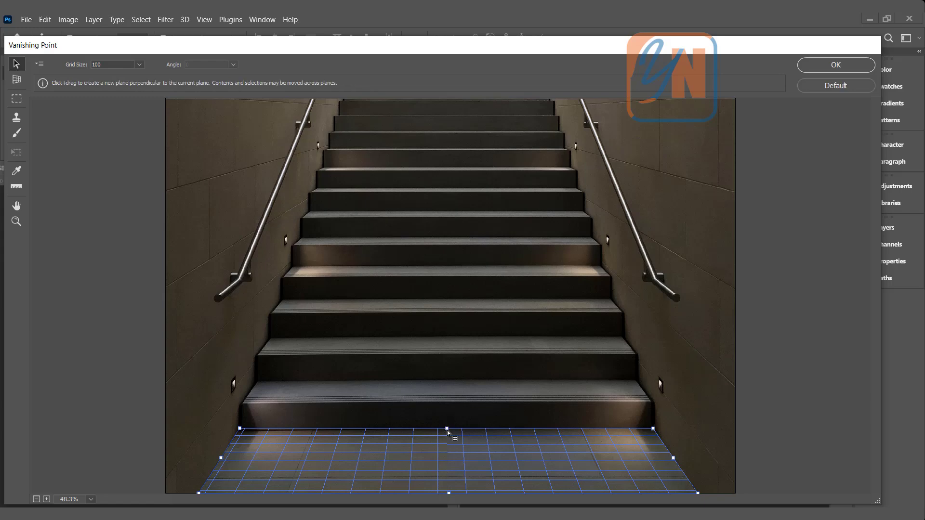
left_click_drag(447, 429, 444, 242)
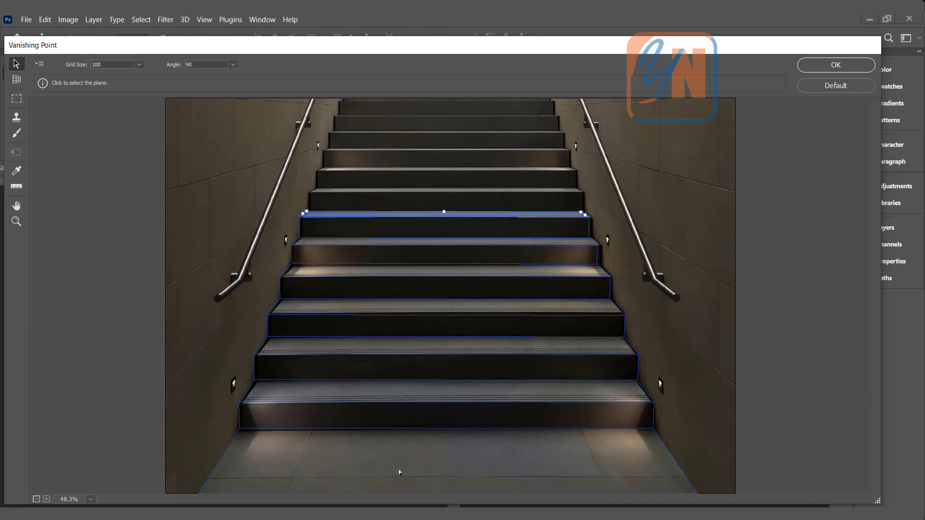
left_click(830, 68)
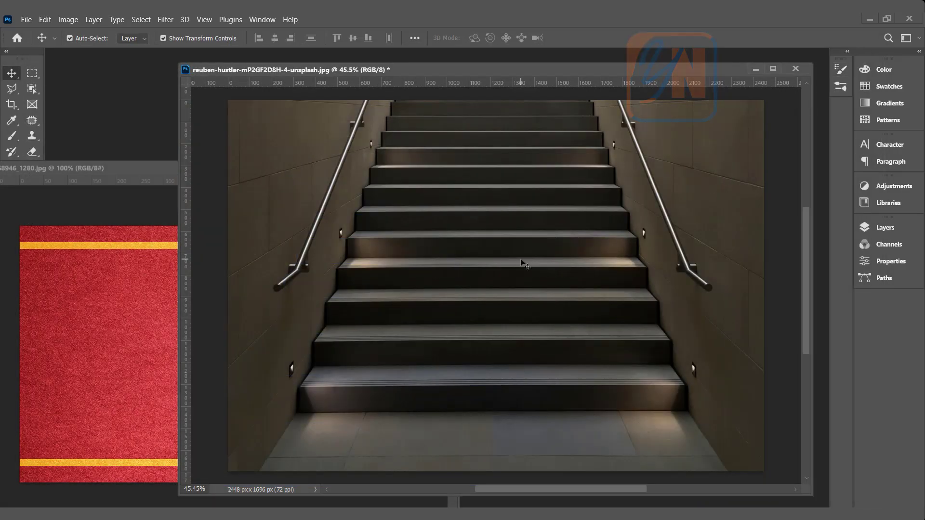
- Select and copy the entire red carpet image
left_click(133, 172)
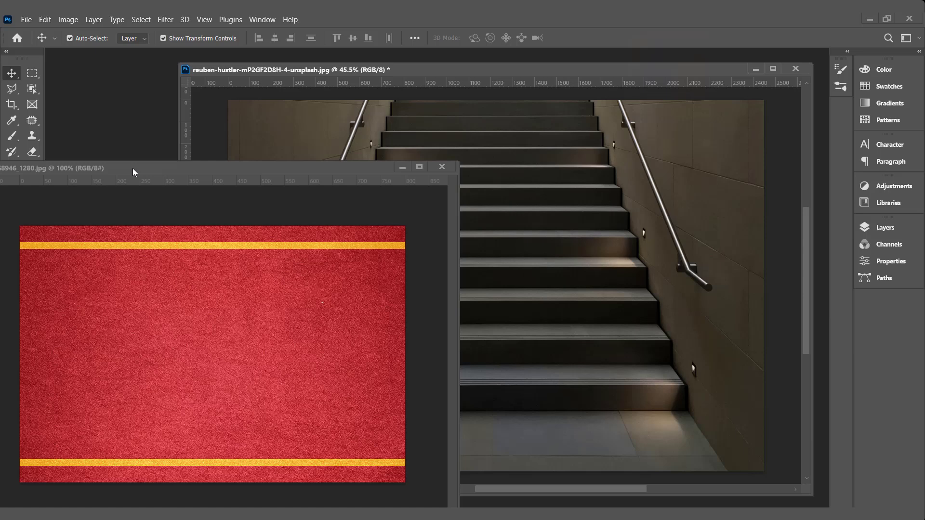
left_click(138, 19)
left_click(152, 30)
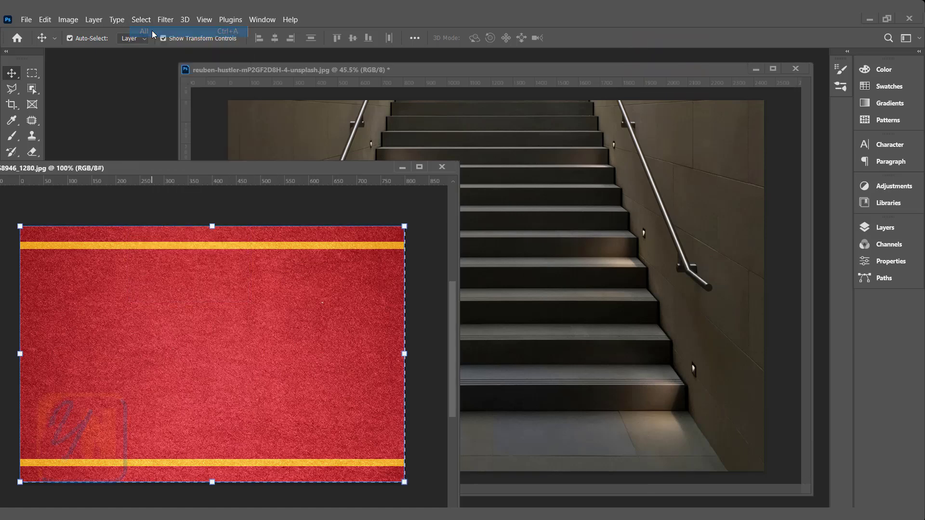
left_click(45, 19)
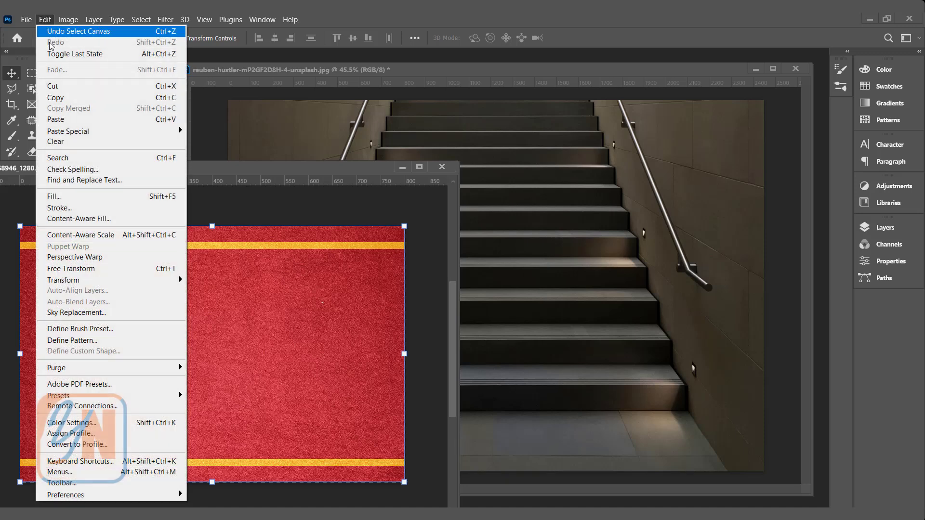
left_click(54, 99)
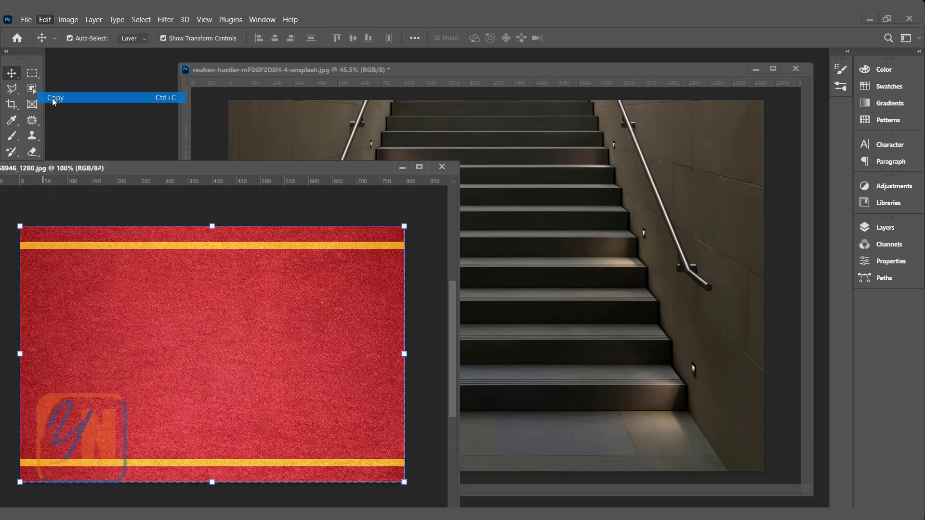
- Add a new layer named Carpet above the background of the staircase photo
left_click(659, 75)
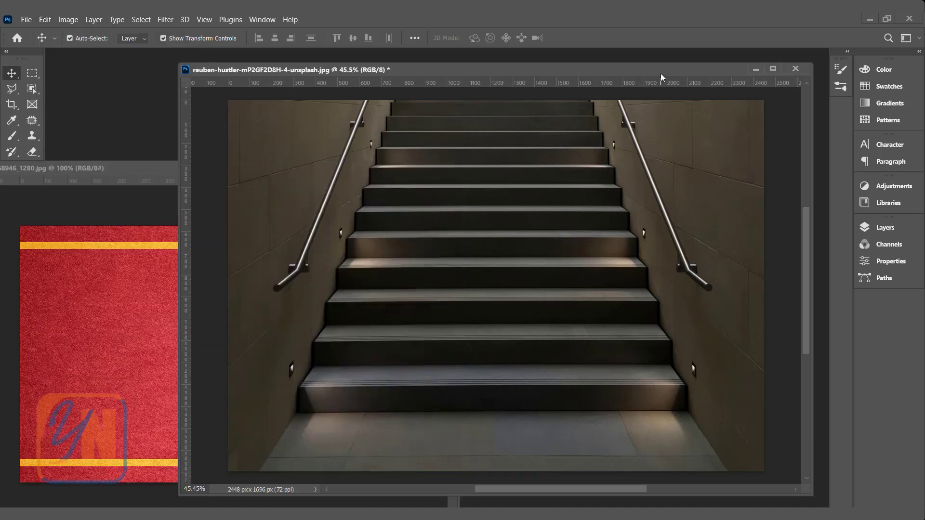
left_click(885, 227)
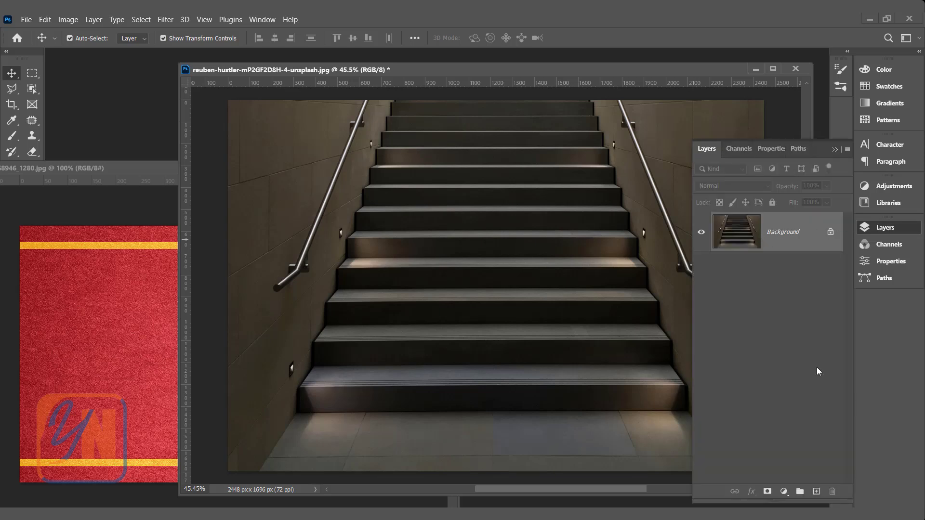
left_click(817, 491)
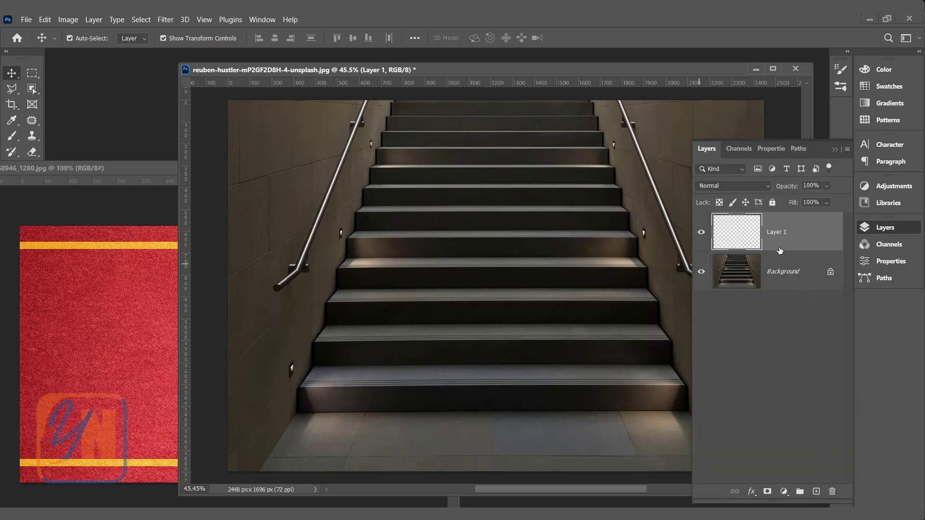
double_click(774, 233)
type("Carpet")
key("Return")
- Paste the red carpet into Vanishing Point on the Carpet layer and rotate it 90 degrees so its yellow stripes run vertically
left_click(169, 22)
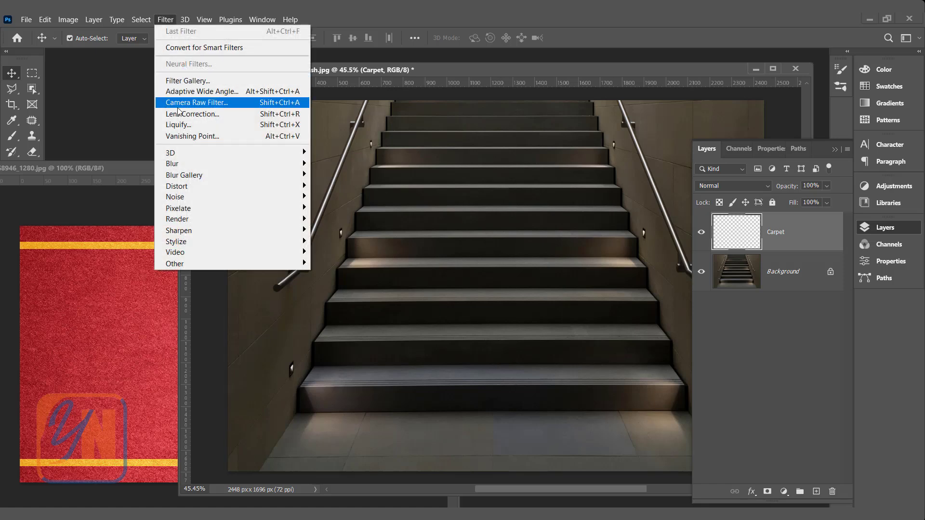
left_click(193, 136)
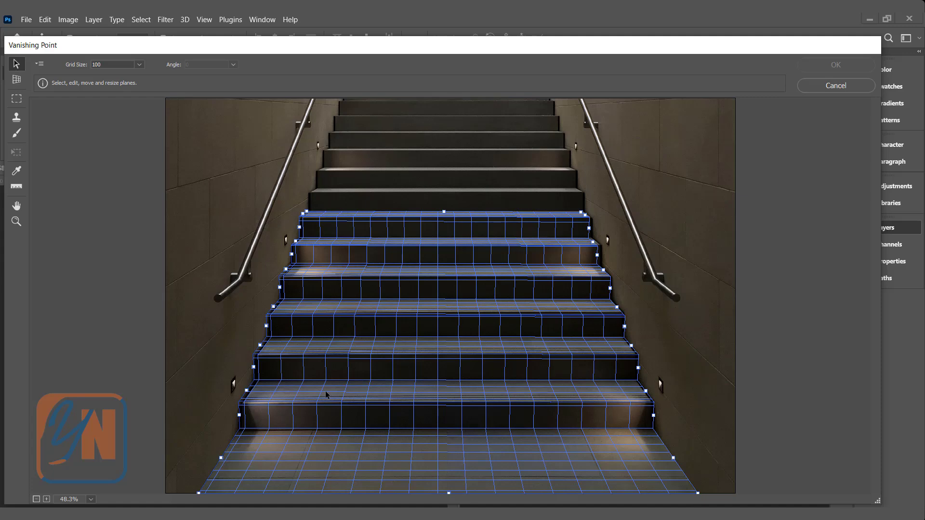
key("ctrl+v")
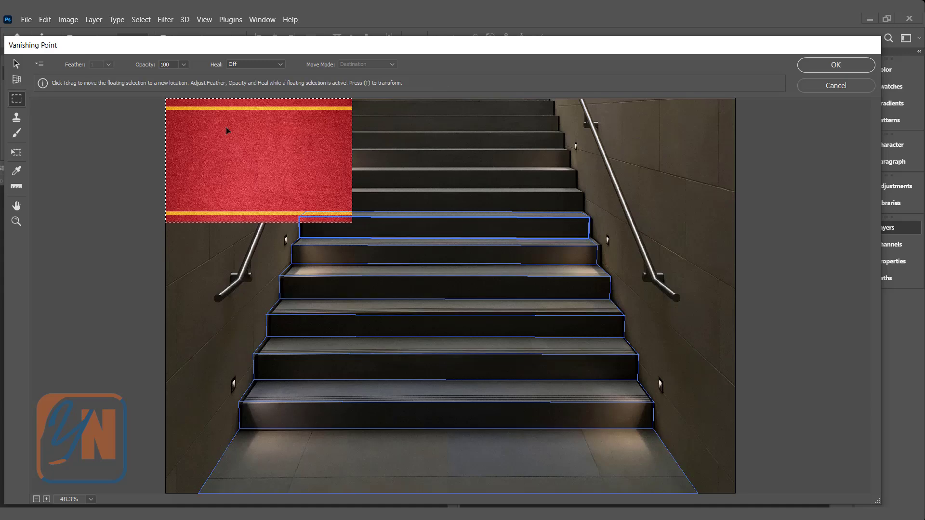
key("alt")
key("t")
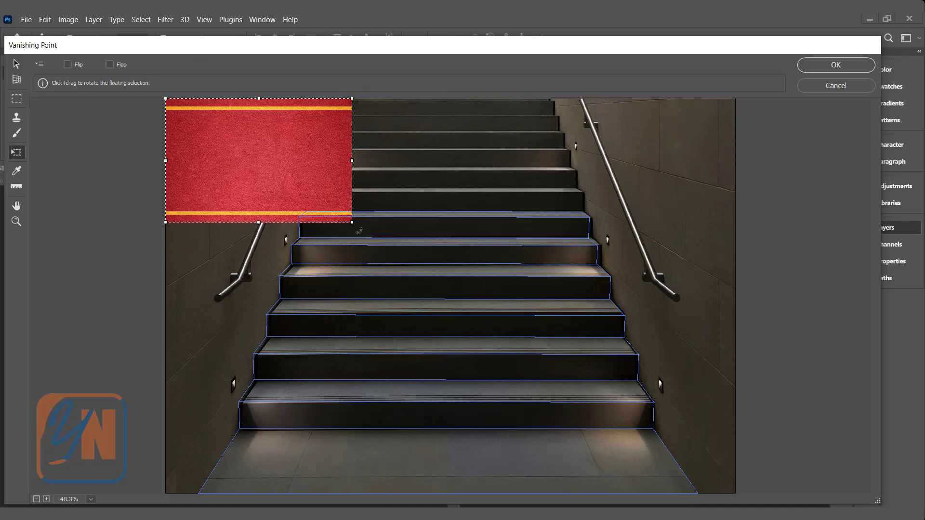
left_click_drag(359, 230, 198, 282)
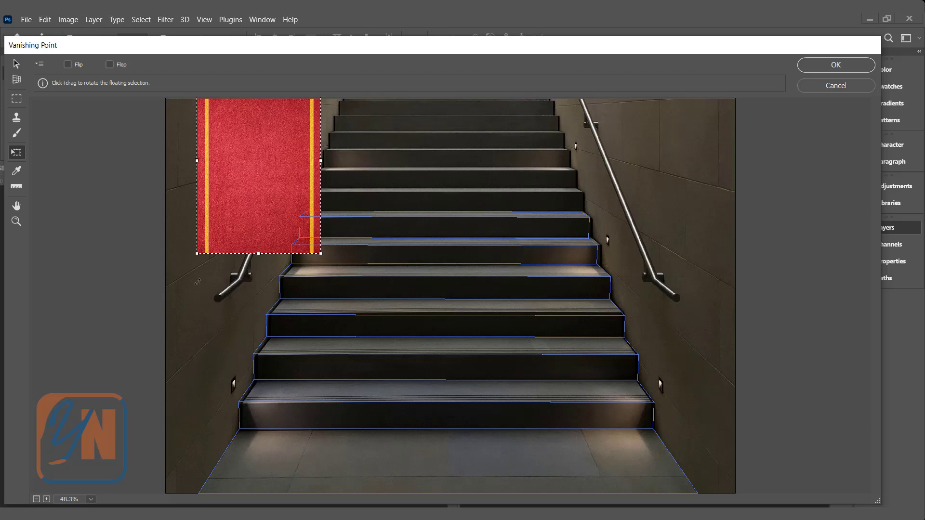
- Place the carpet on the stair planes, stretch it up to the highest plane, narrow both sides, and apply the filter
left_click_drag(250, 167, 401, 357)
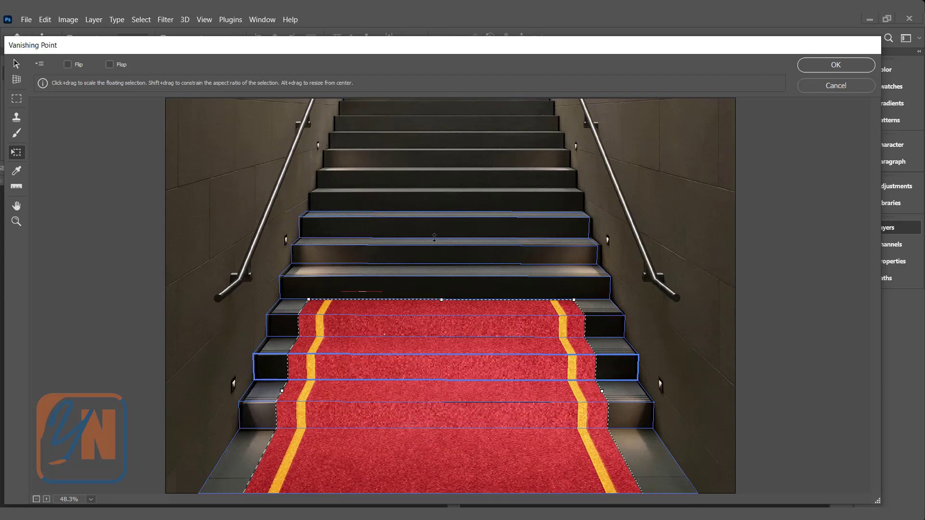
left_click_drag(441, 310, 440, 132)
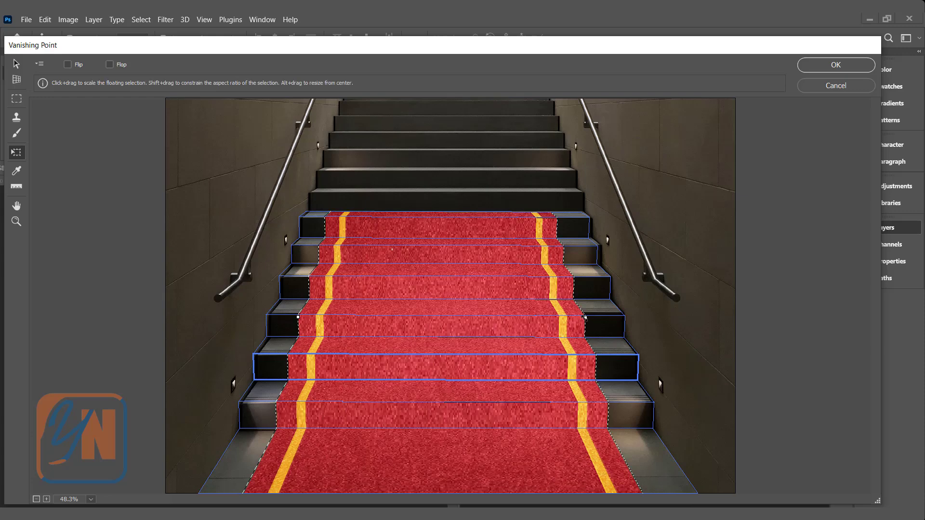
left_click_drag(584, 317, 562, 320)
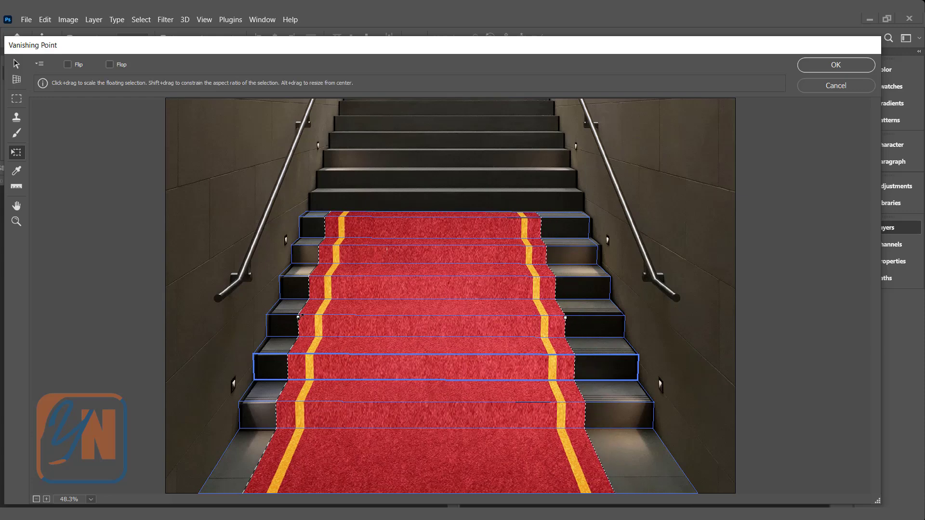
left_click_drag(297, 318, 316, 319)
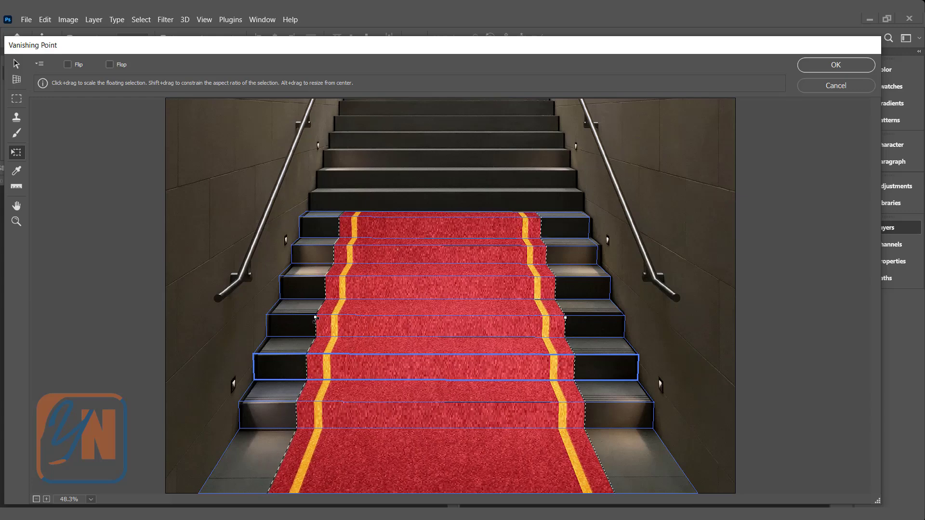
left_click(825, 64)
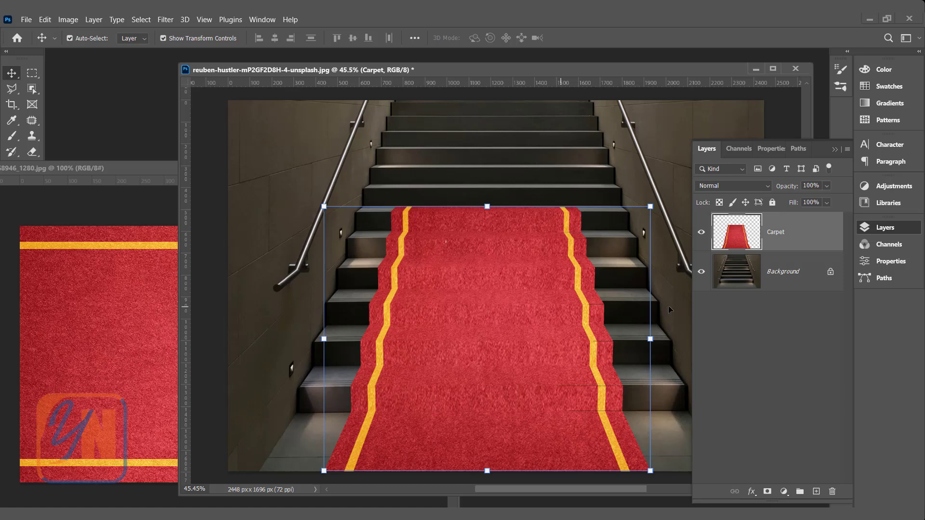
- Try the Multiply blend mode on the Carpet layer and set it back to Normal
left_click(732, 187)
left_click(720, 228)
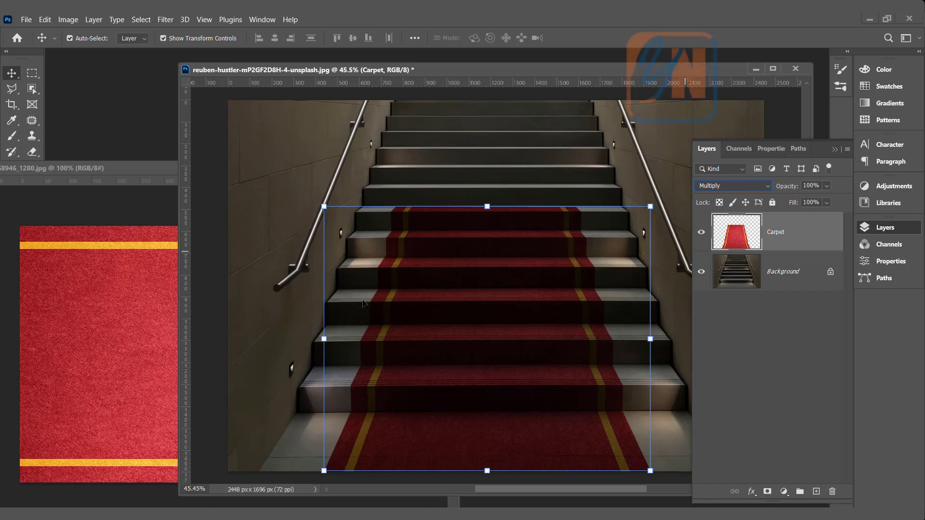
left_click(749, 184)
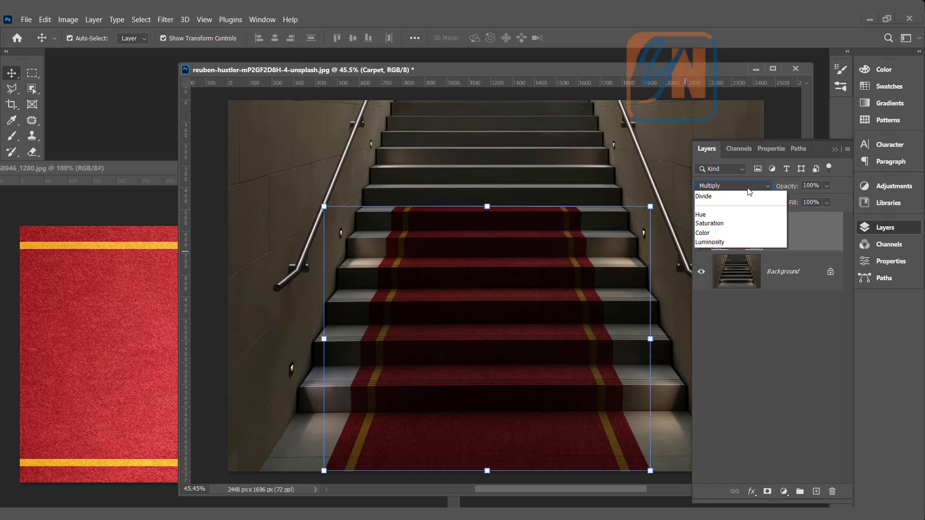
left_click(730, 197)
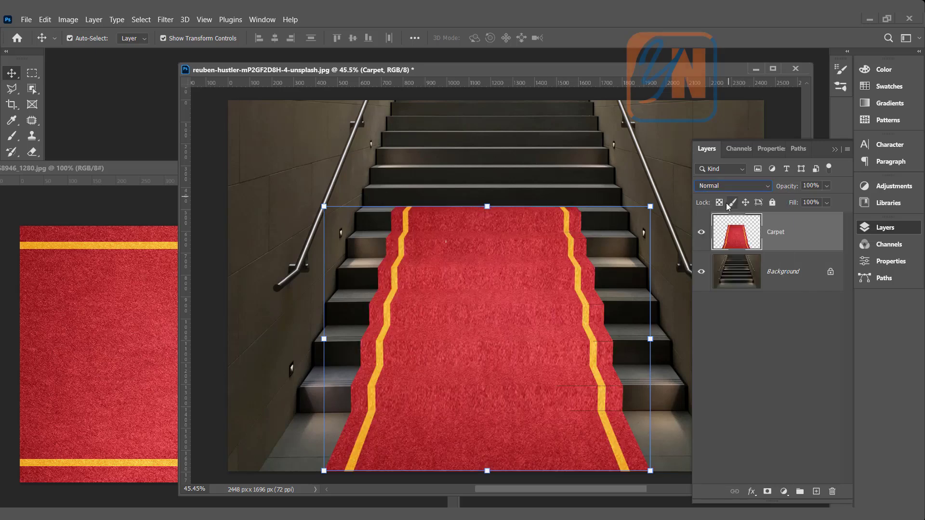
- Blend the Carpet layer with the stair shadows by splitting the Blend If underlying-layer black slider to 0 / 46
double_click(815, 226)
left_click_drag(334, 216, 314, 103)
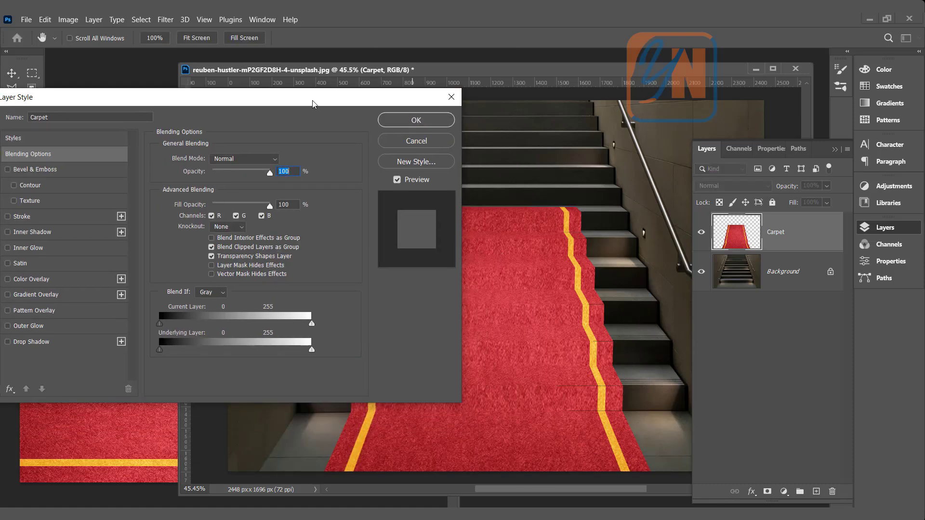
key("alt")
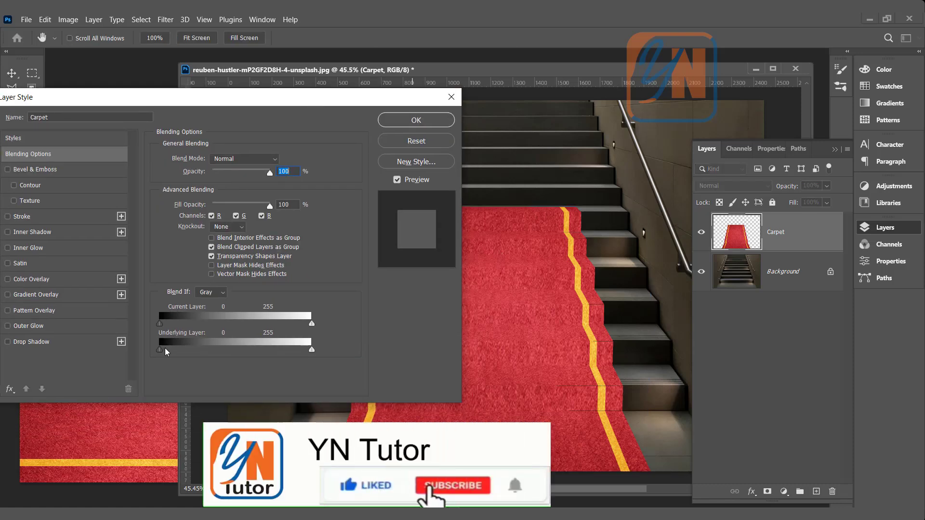
left_click_drag(162, 355, 188, 355)
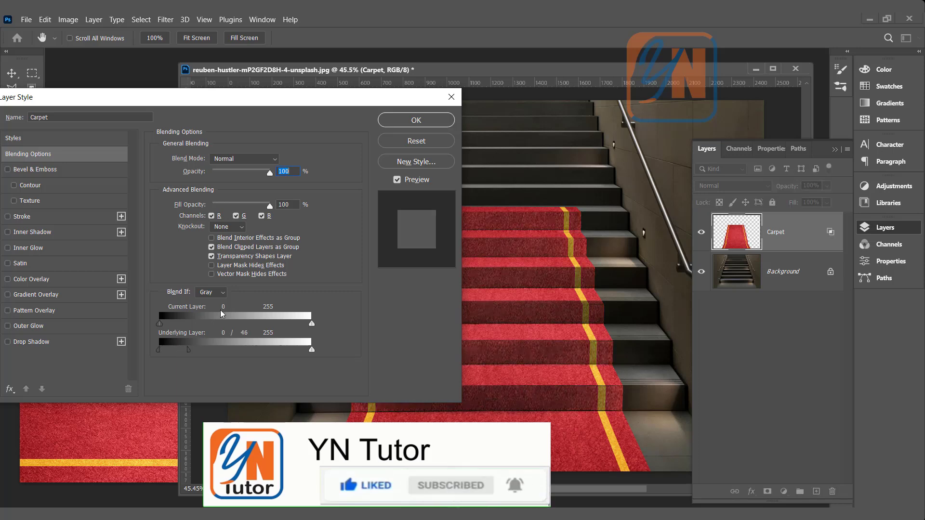
left_click(413, 121)
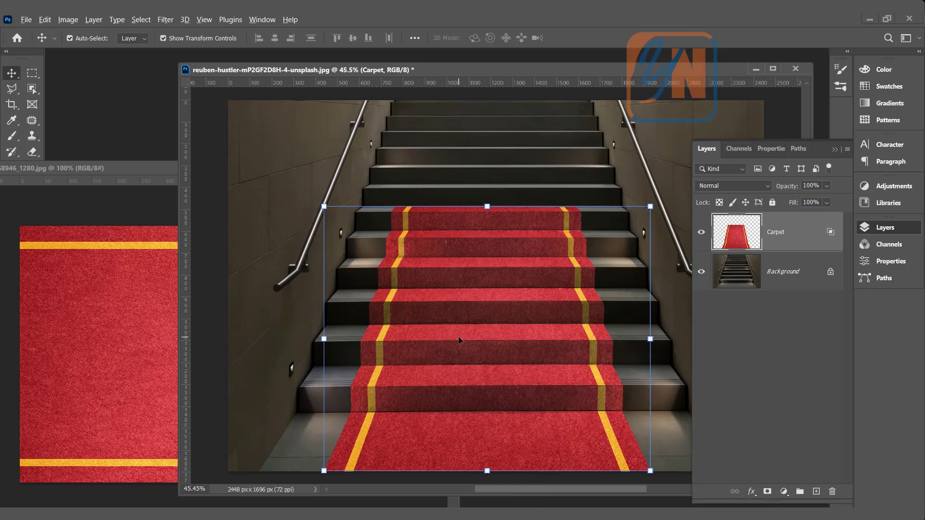
scroll(458, 337, "down", 1)
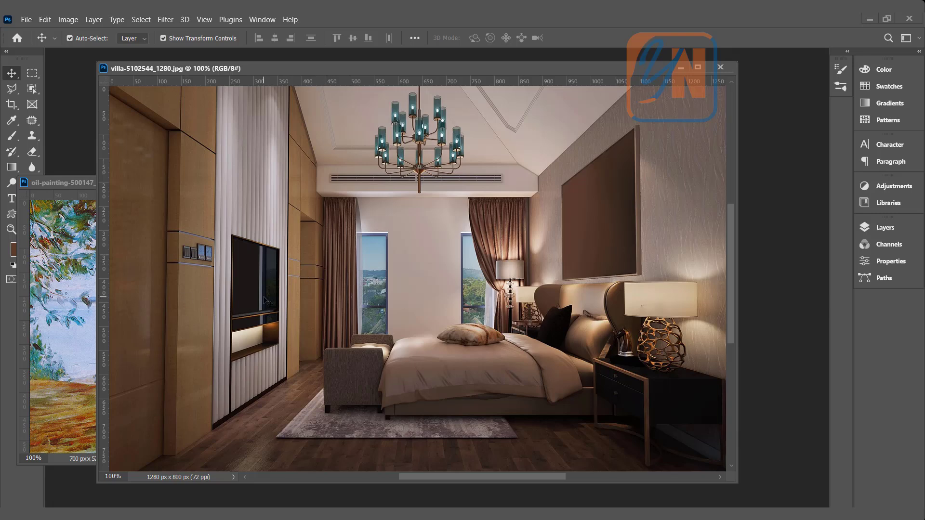
- Select the entire oil painting image and copy it to the clipboard
left_click(73, 186)
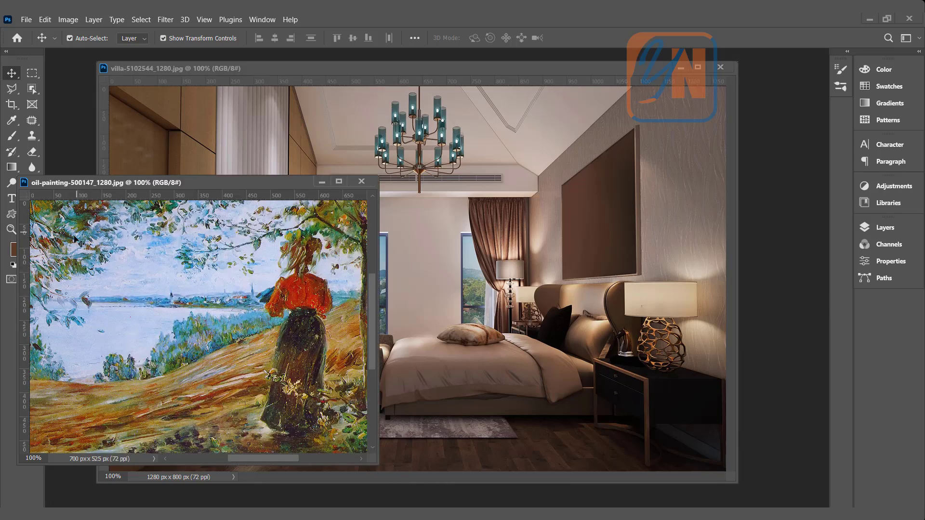
left_click(144, 21)
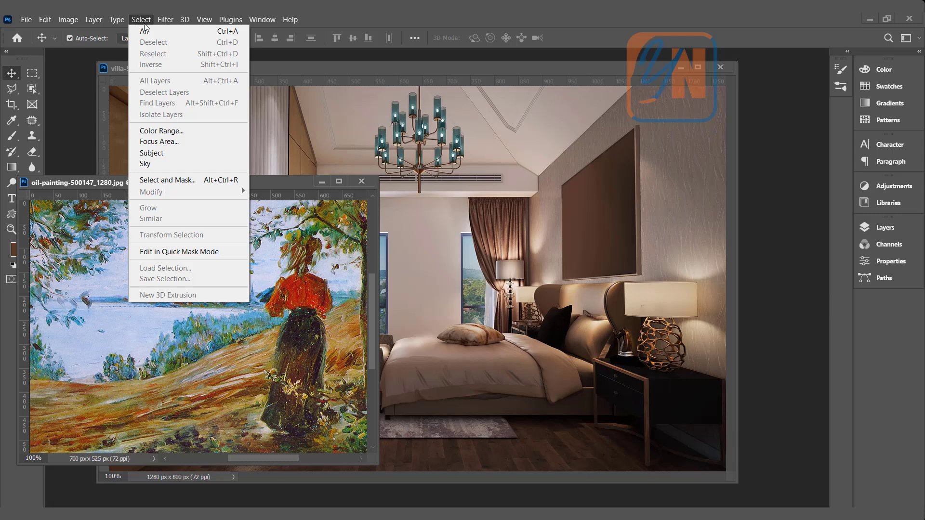
left_click(145, 31)
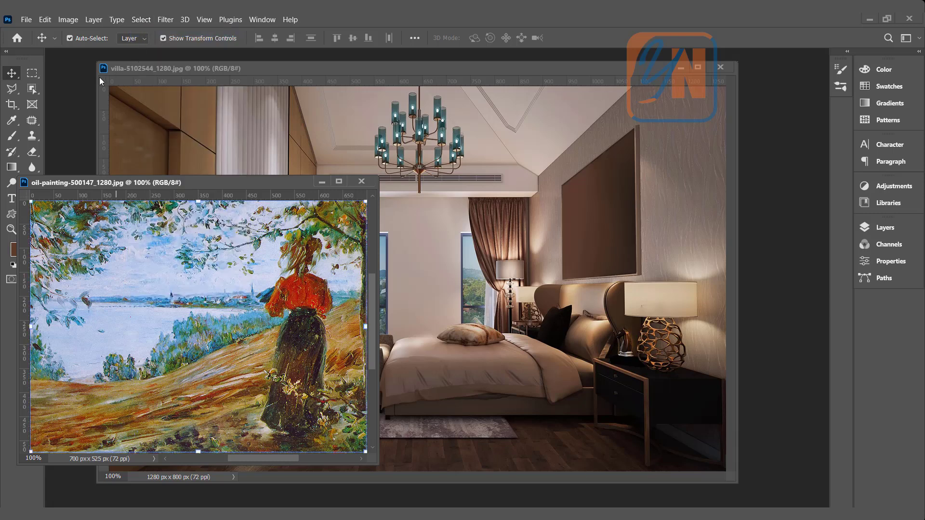
left_click(46, 20)
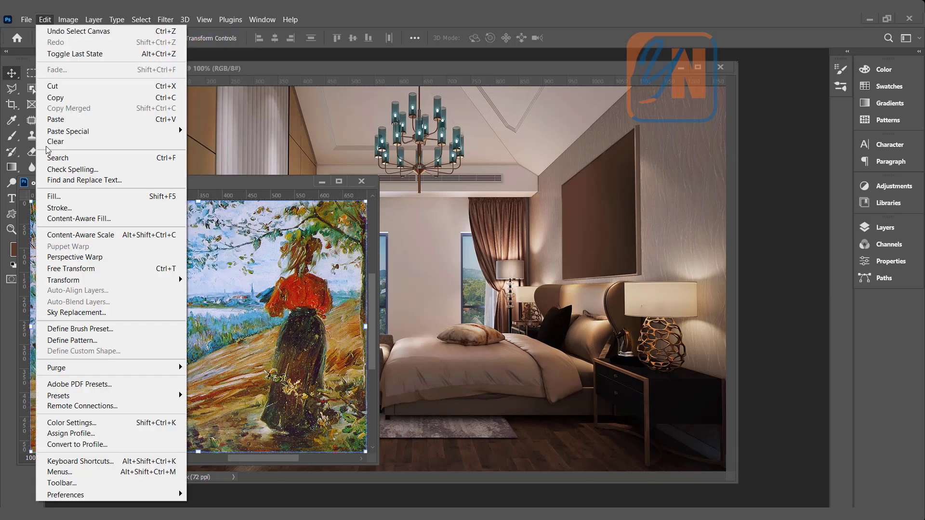
left_click(62, 99)
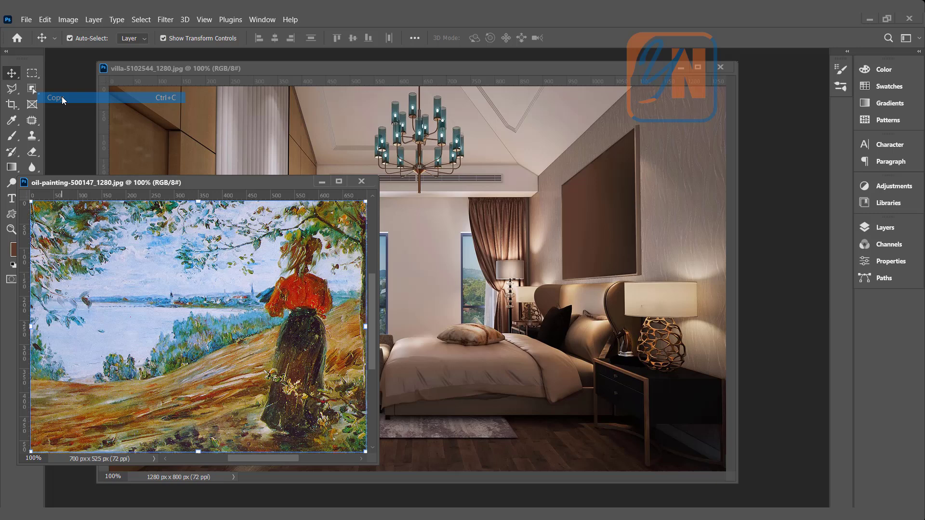
- Add a new layer named painting above the Background in the villa bedroom photo
left_click(458, 71)
left_click(900, 230)
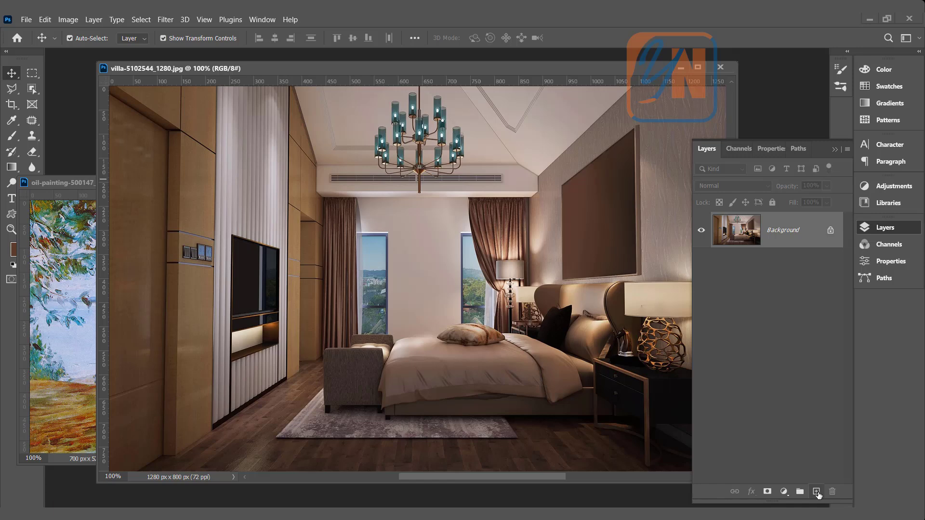
left_click(817, 493)
double_click(778, 231)
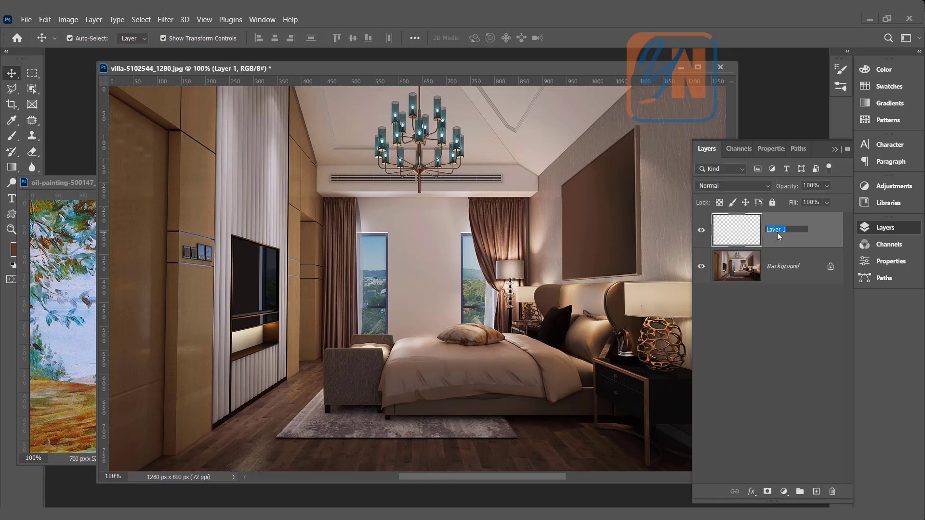
type("painting")
key("Return")
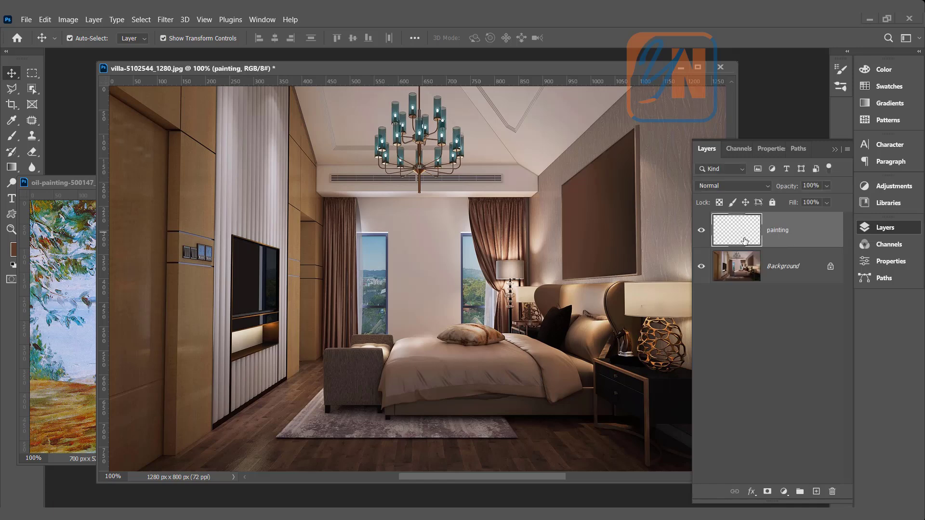
- Open Vanishing Point and define a perspective plane on the four inner corners of the blank picture frame above the bed
left_click(164, 21)
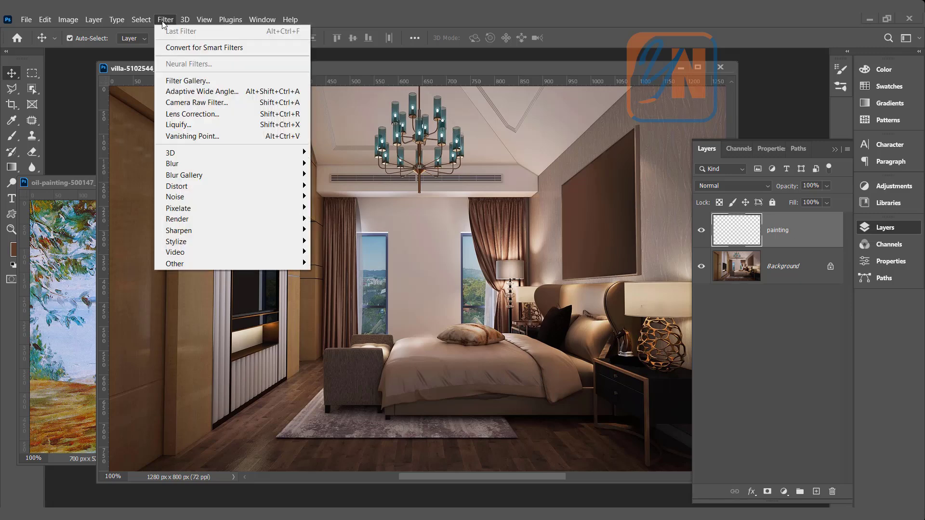
left_click(192, 137)
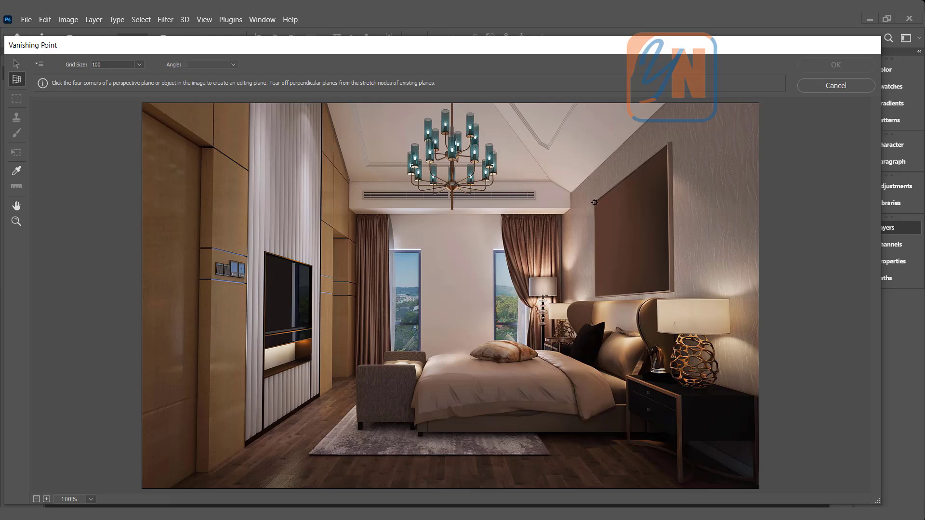
left_click(594, 203)
left_click(669, 145)
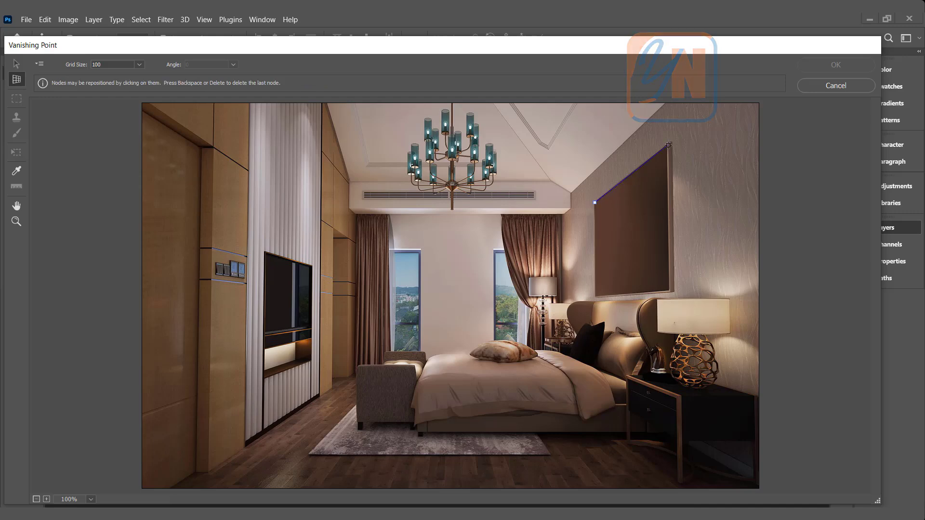
left_click(668, 290)
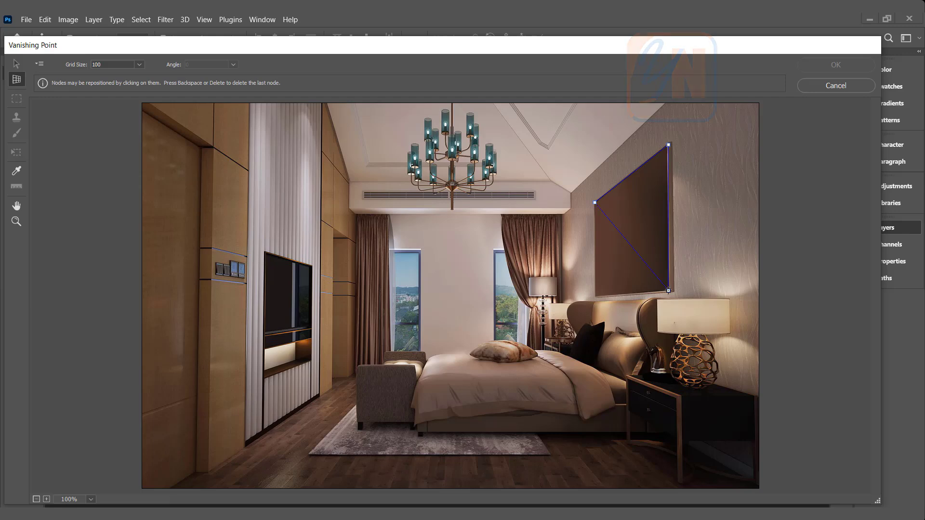
left_click(602, 300)
left_click(595, 297)
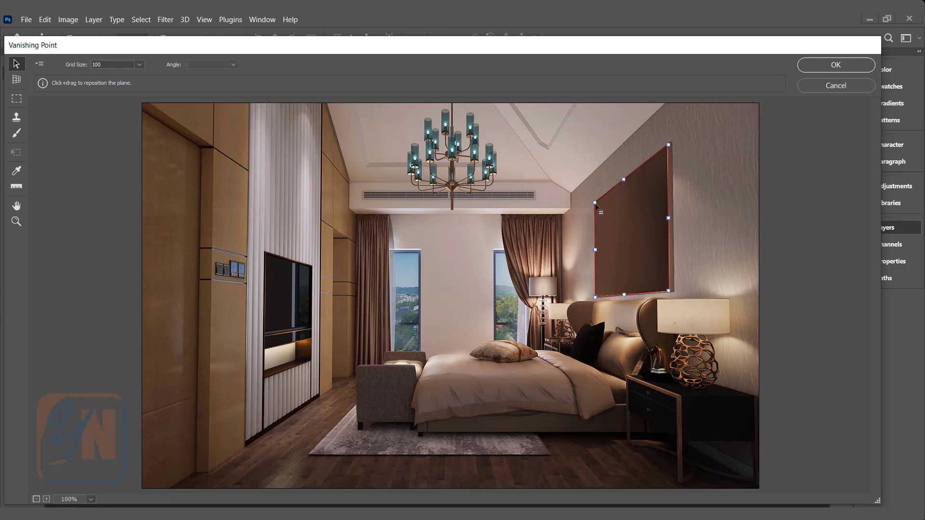
left_click_drag(594, 203, 596, 203)
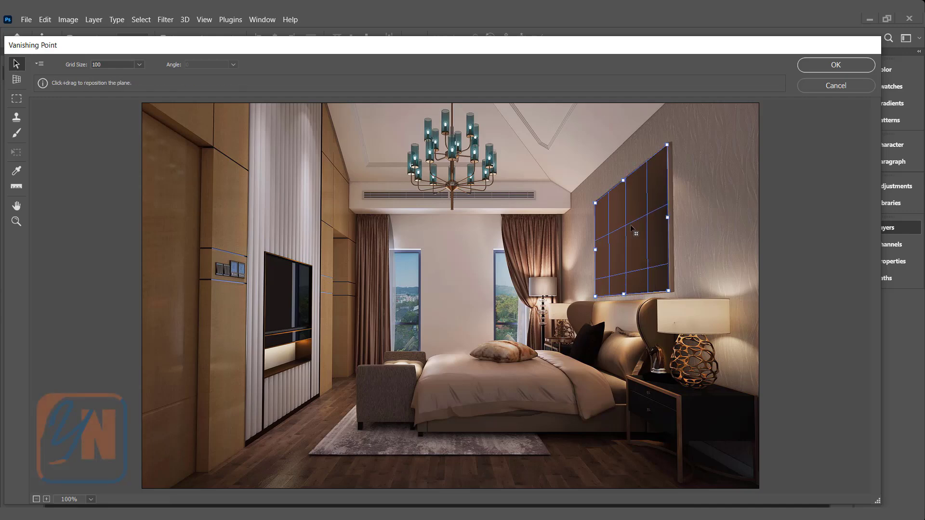
- Paste the oil painting into Vanishing Point, scale it down and move it onto the picture frame's plane
key("alt")
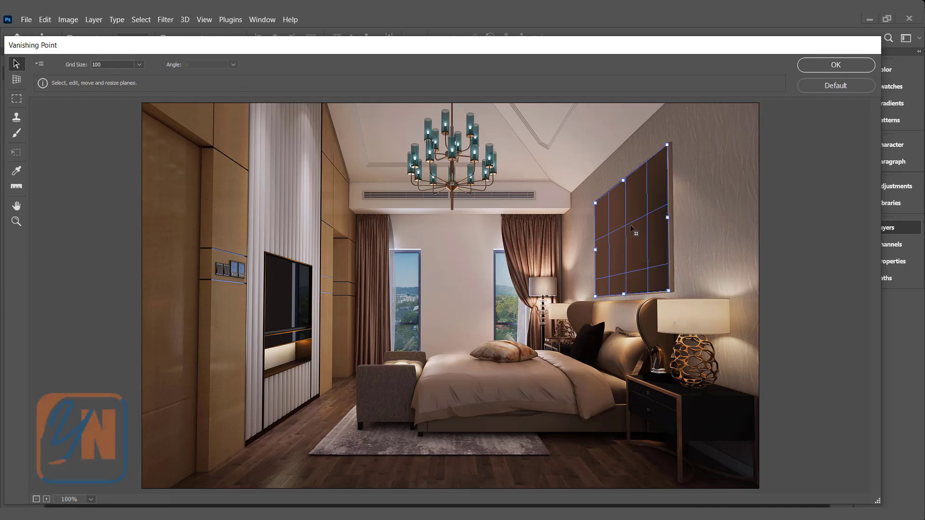
key("ctrl+v")
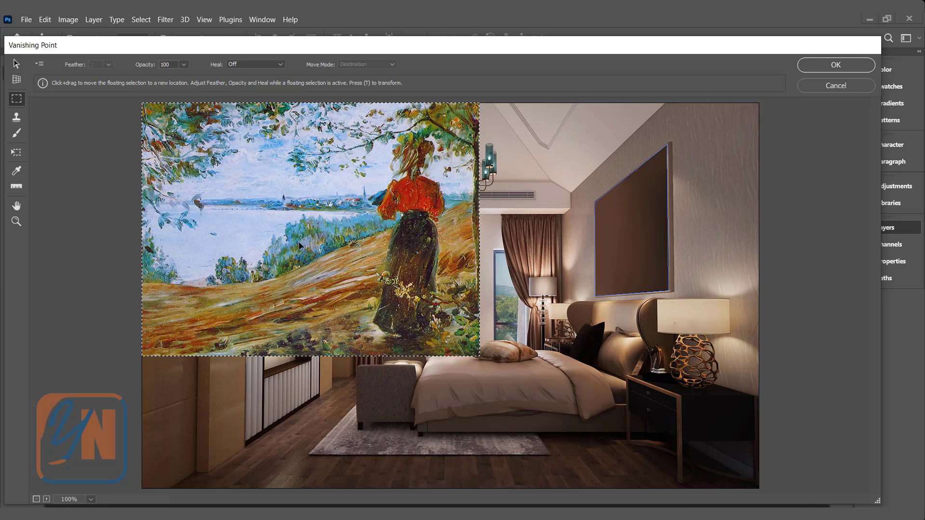
key("t")
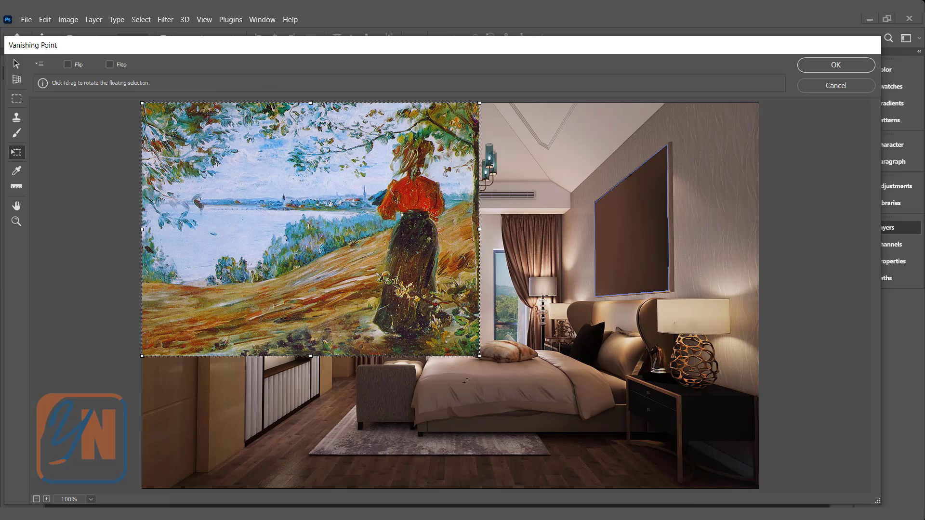
left_click_drag(485, 357, 270, 189)
mouse_move(255, 159)
left_mouse_down()
mouse_move(425, 226)
mouse_move(631, 227)
mouse_move(621, 241)
left_mouse_up()
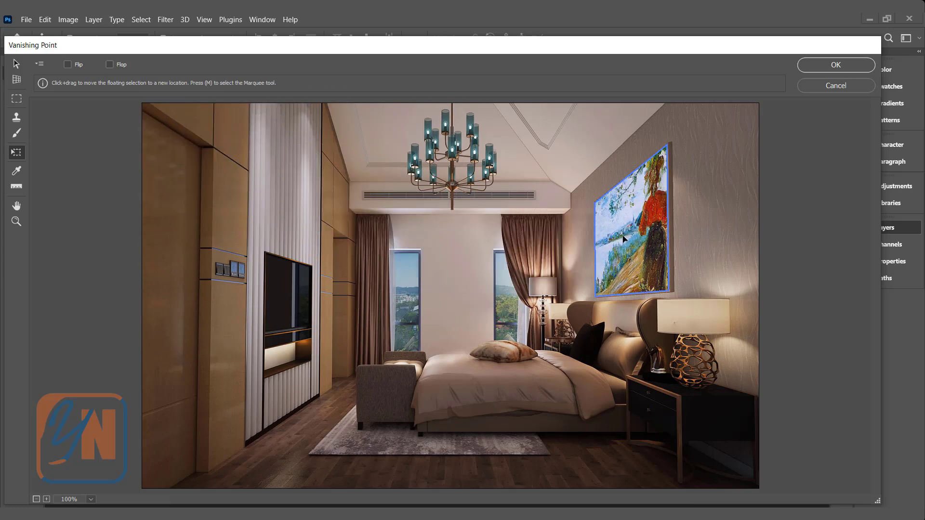
- Shrink the painting further within the plane until it fits the frame with the whole woman showing, and apply the filter
left_click_drag(668, 147, 656, 173)
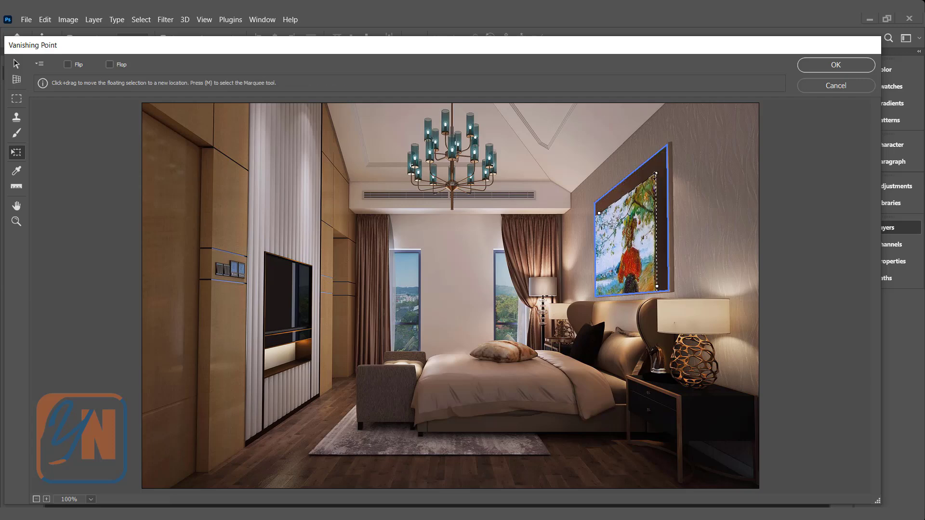
mouse_move(656, 172)
left_mouse_down()
mouse_move(636, 248)
mouse_move(644, 190)
left_mouse_up()
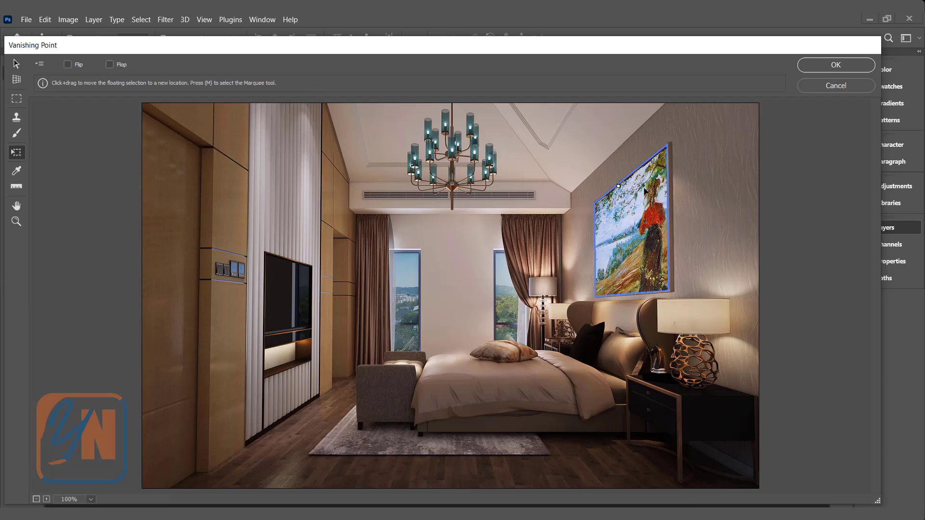
left_click(836, 64)
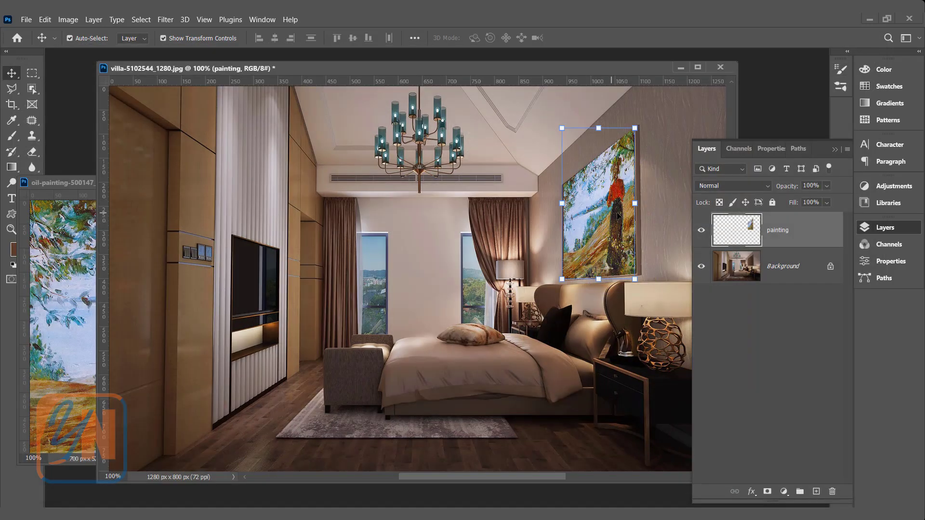
- Blend the painting layer with the room's shading by splitting the Blend If underlying-layer black slider, and deselect the layer
double_click(807, 238)
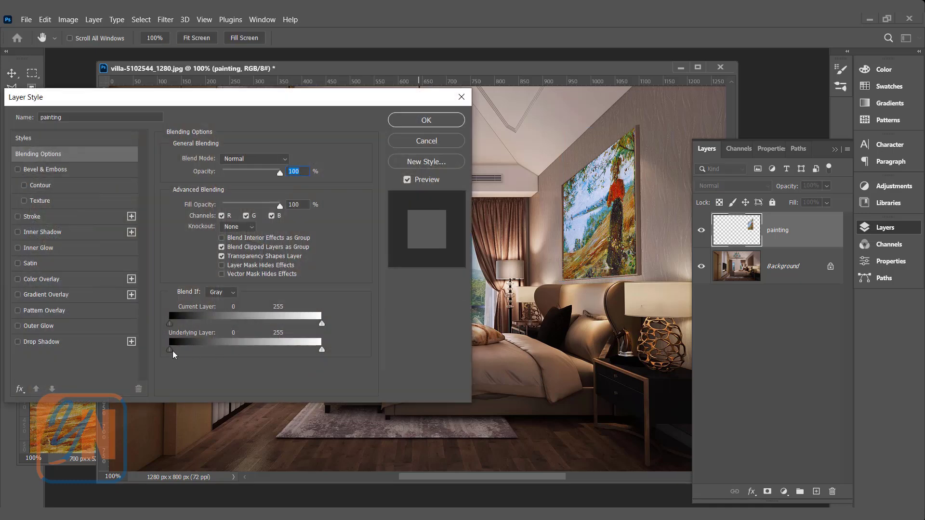
mouse_move(173, 351)
left_mouse_down("alt")
mouse_move(212, 354)
mouse_move(224, 366)
mouse_move(214, 365)
left_mouse_up("alt")
left_click(412, 124)
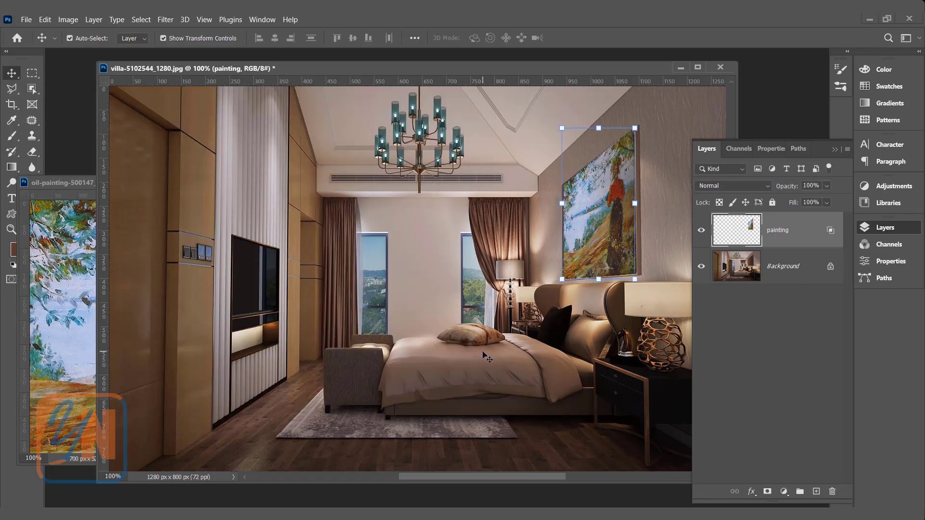
left_click(482, 352)
scroll(482, 352, "down", 3)
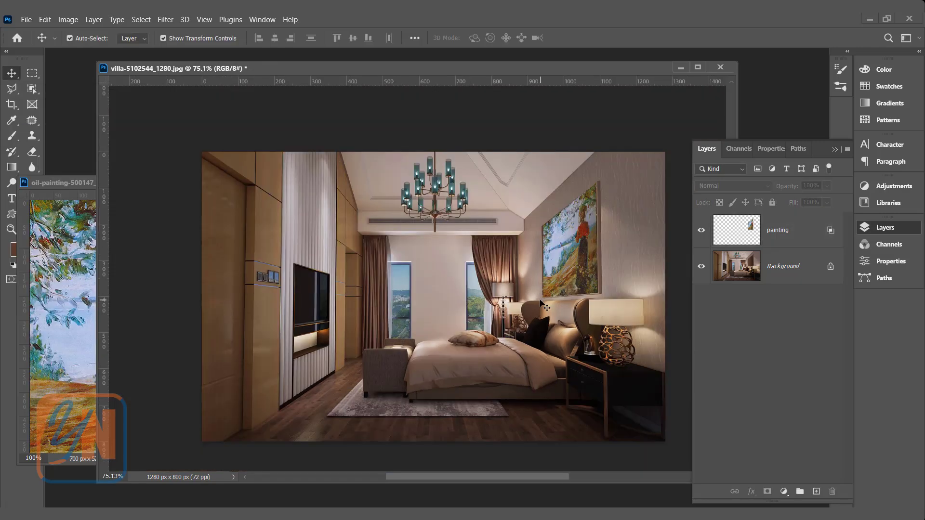